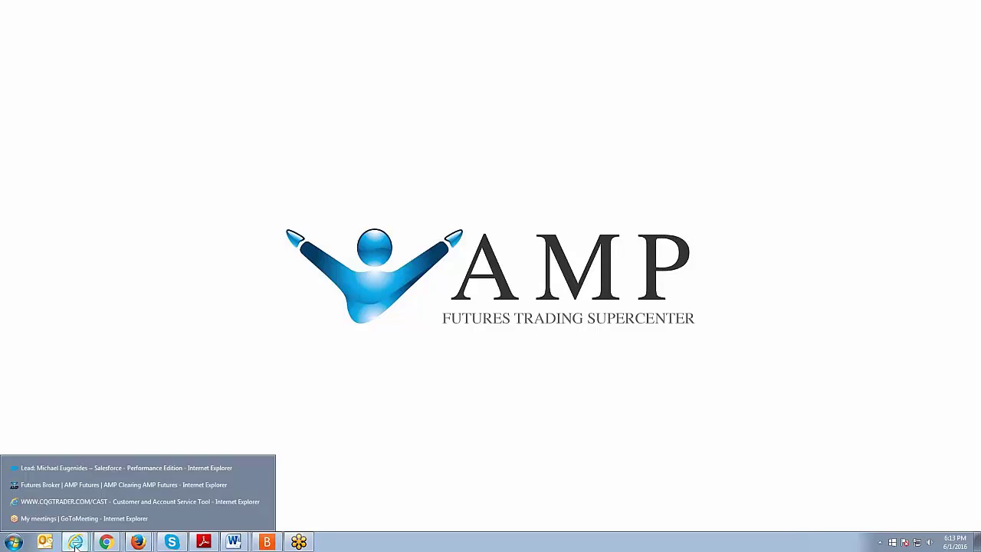
From the AMP Futures site's CLIENT PORTAL menu, go to the Web Trading Login page.
left_click(89, 486)
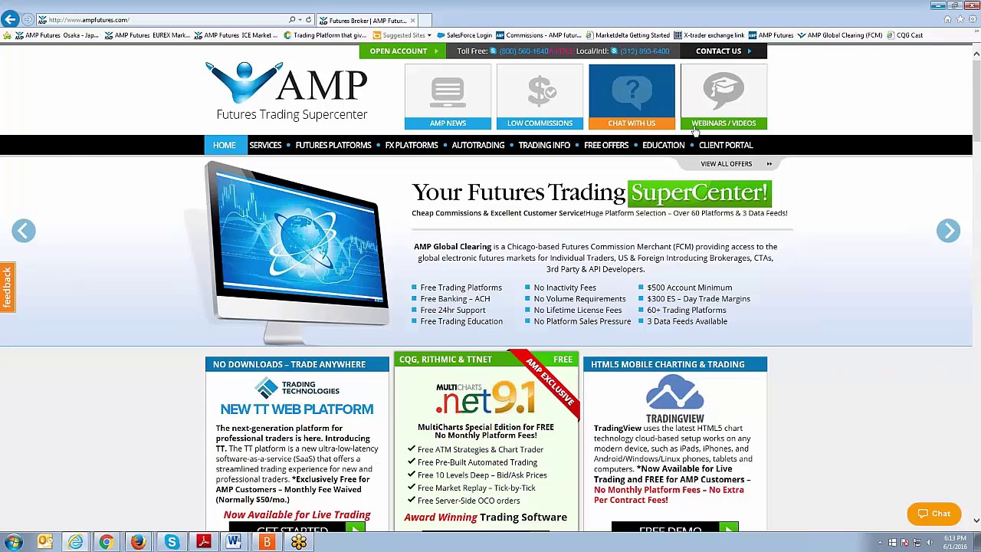
mouse_move(717, 148)
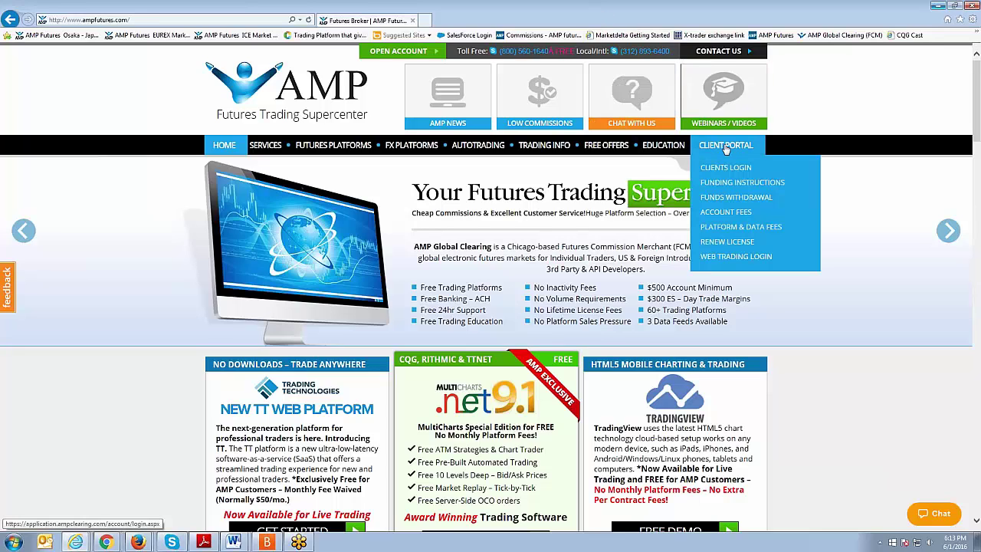
left_click(733, 257)
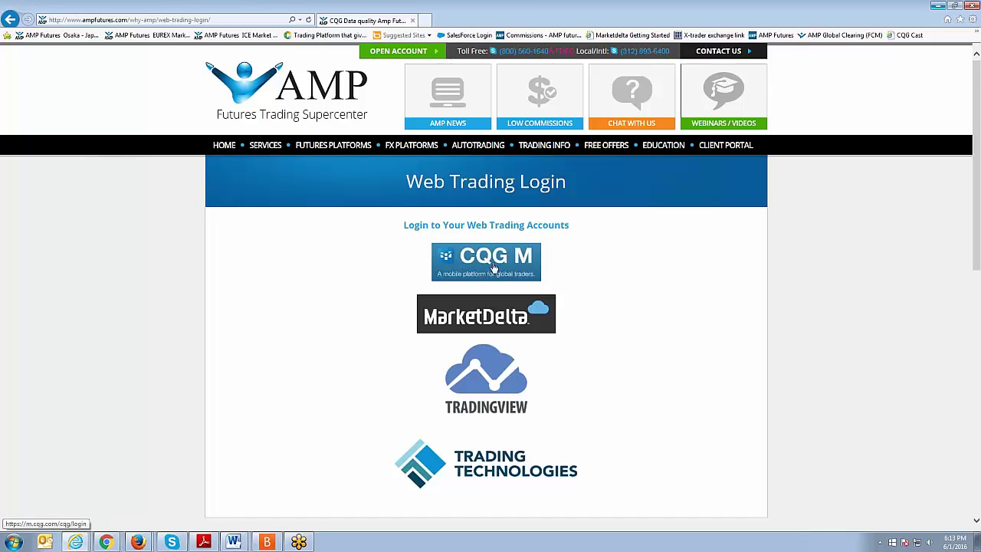
Launch the TradingView AMP Terminal sign-in in a new tab and try its Username and Password fields.
left_click(480, 381)
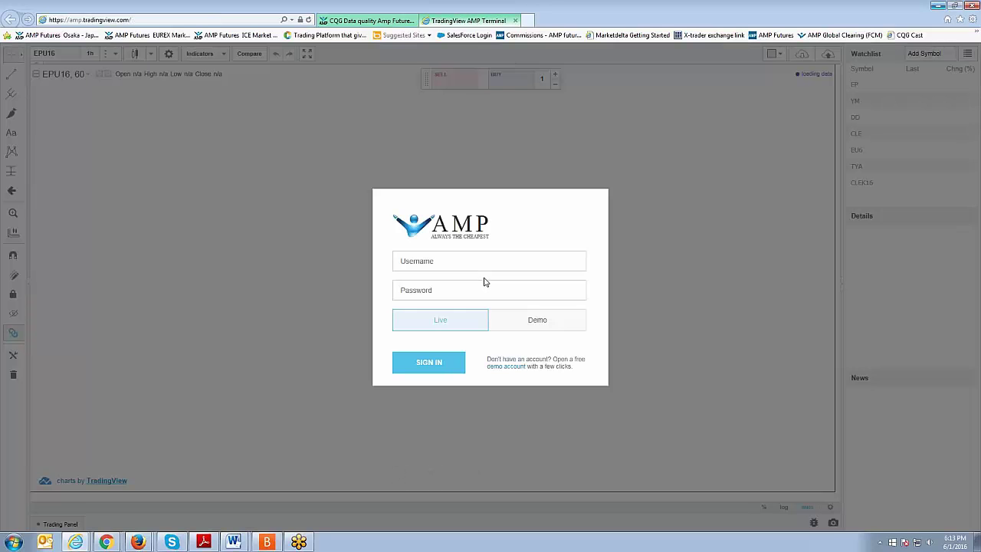
left_click(475, 262)
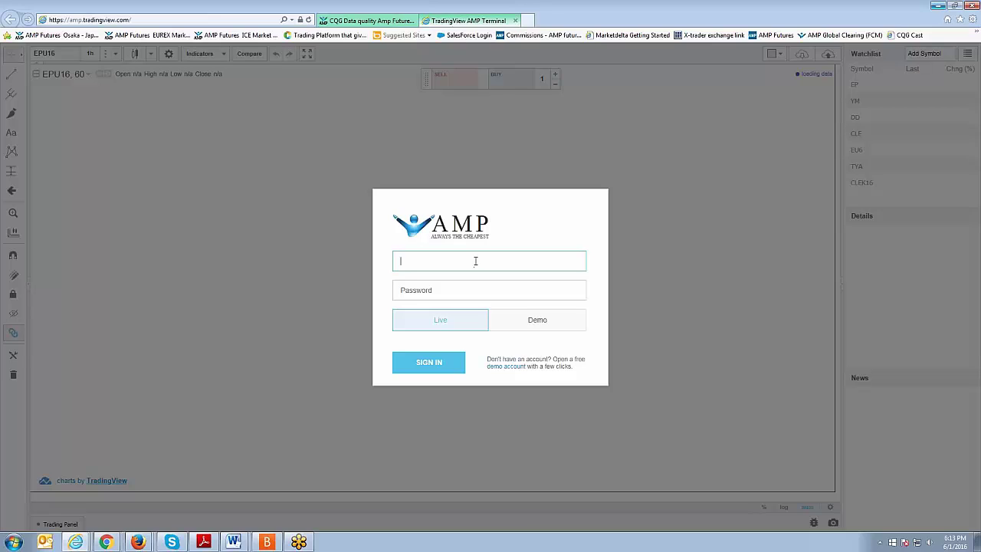
left_click(465, 296)
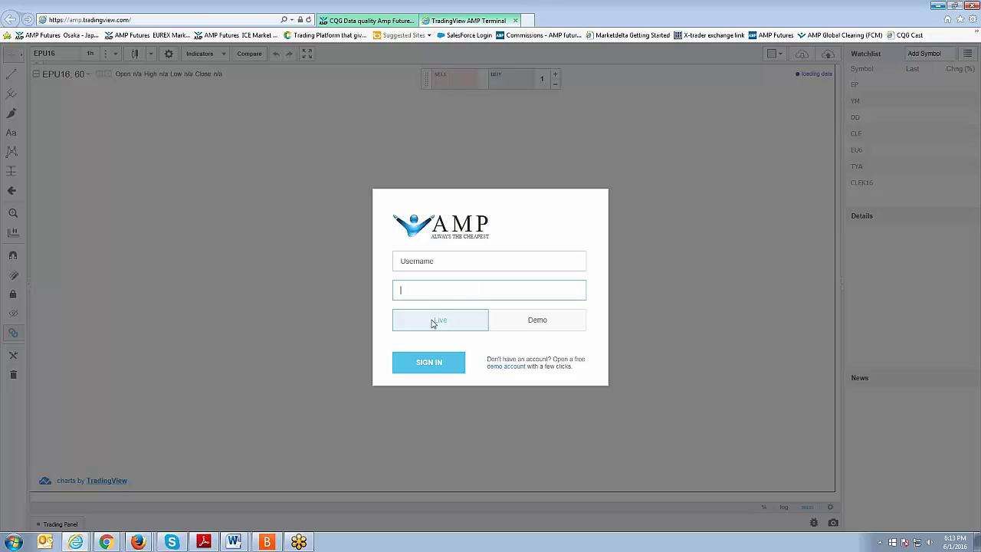
left_click(433, 262)
left_click(432, 296)
left_click(438, 268)
left_click(438, 284)
left_click(438, 260)
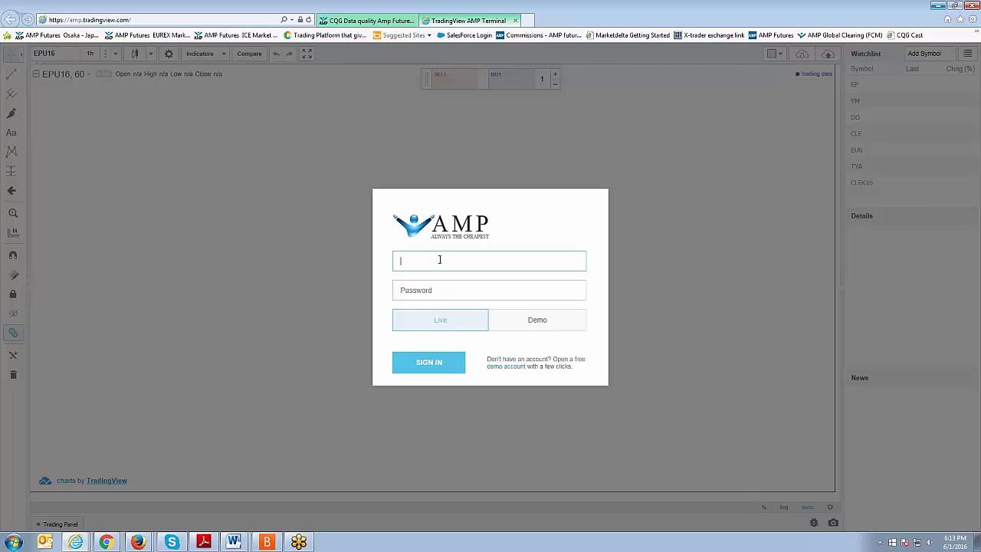
left_click(445, 287)
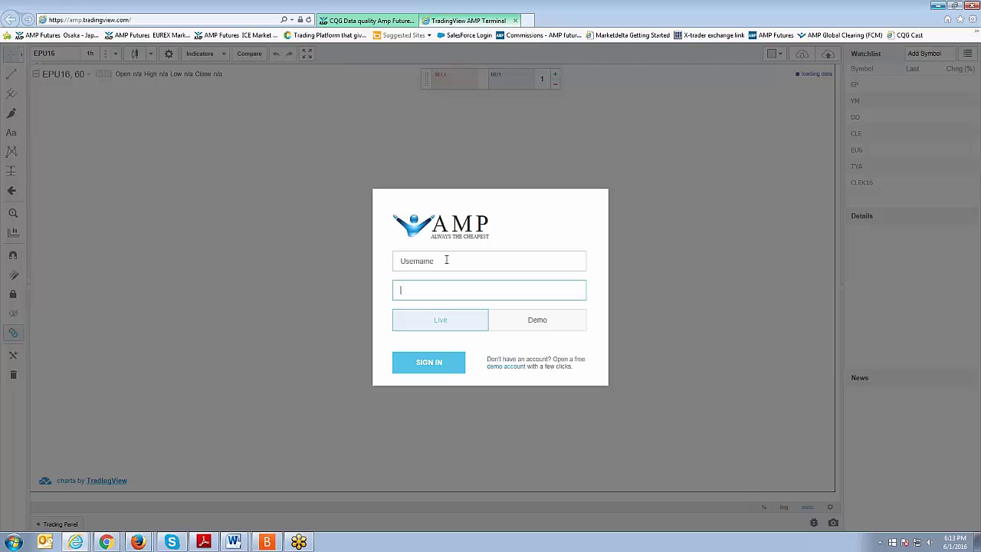
Switch the sign-in to Demo mode and return to the Web Trading Login tab.
left_click(529, 320)
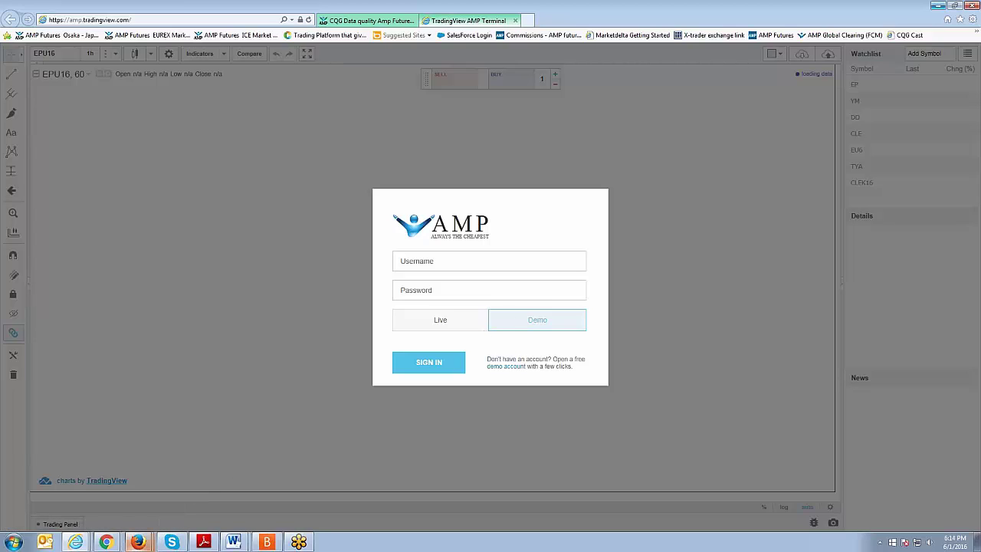
left_click(138, 541)
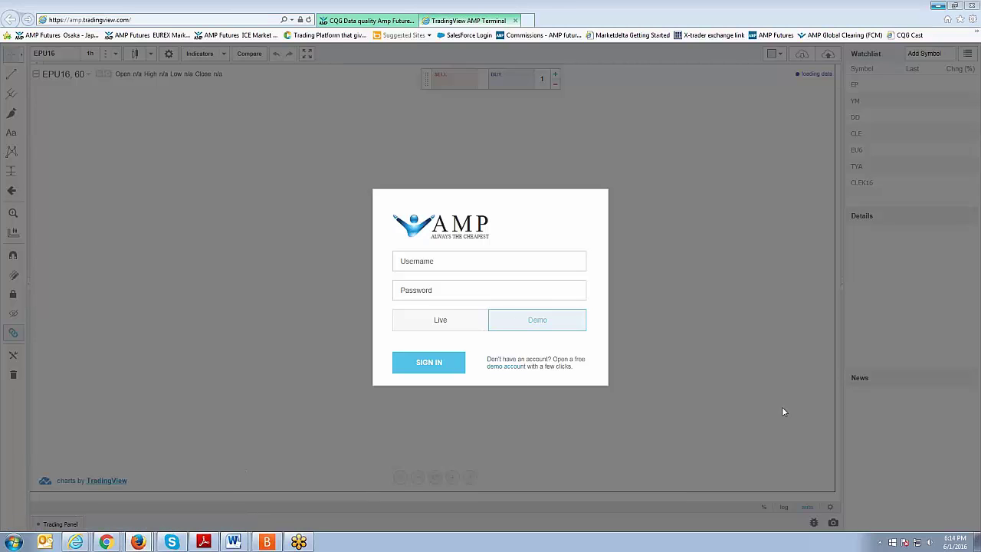
left_click(358, 23)
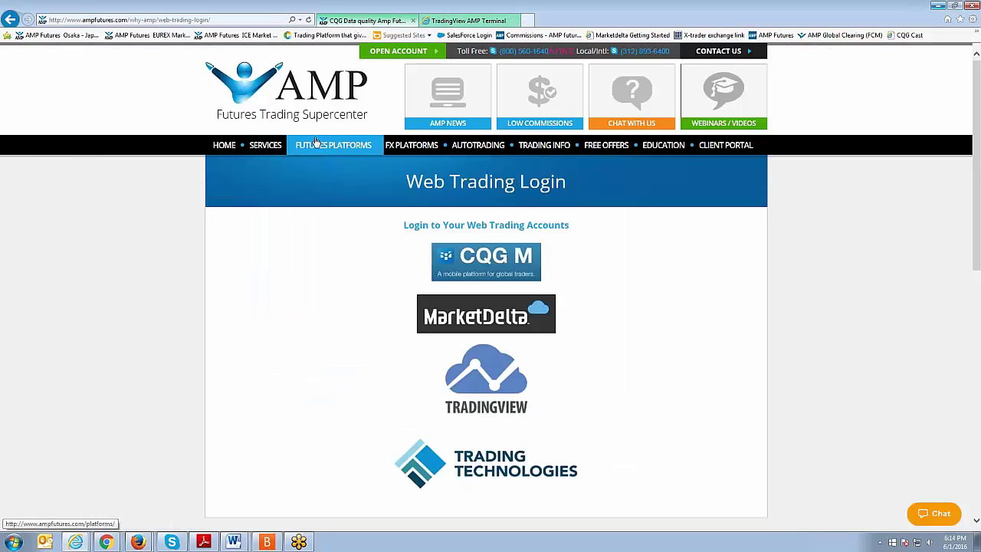
Return the first tab to the AMP home page's platform offers, then go back to the TradingView tab.
left_click(545, 382)
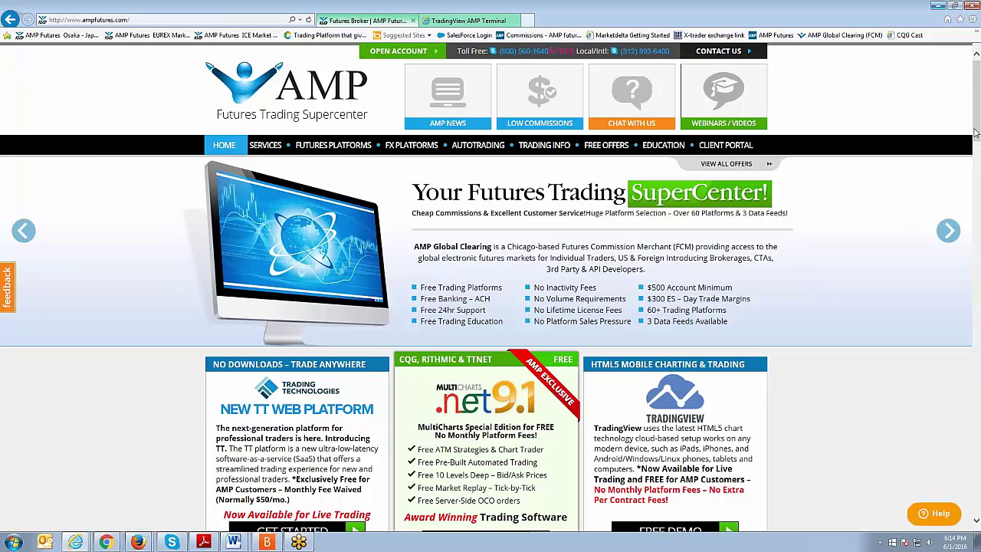
scroll(975, 132, "down", 3)
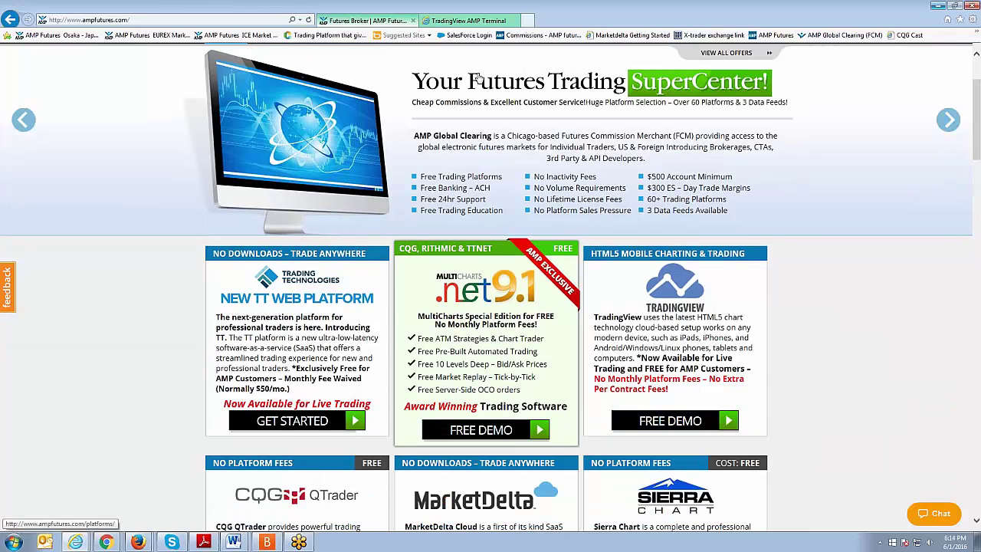
left_click(464, 22)
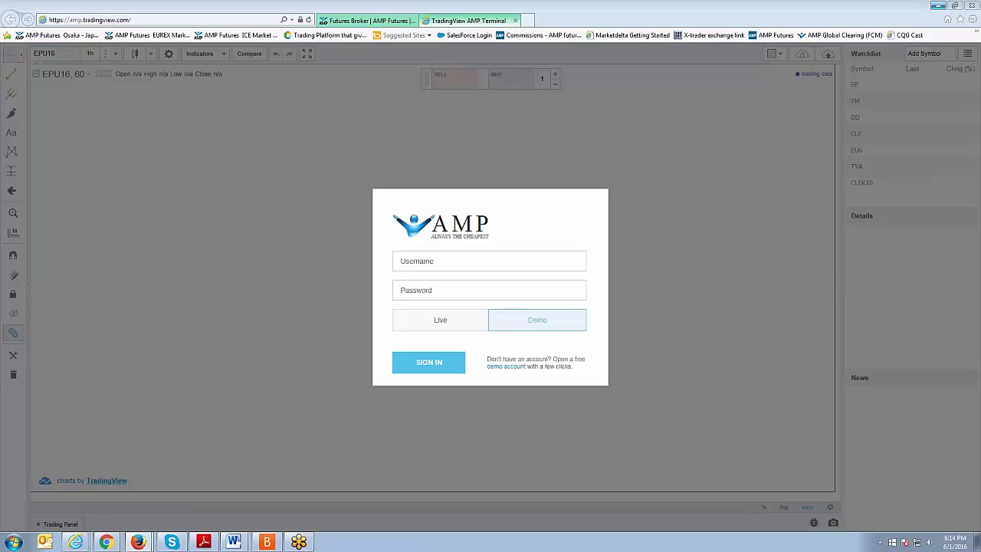
Sign in with the demo username and pasted password, and decline saving the password.
left_click(482, 260)
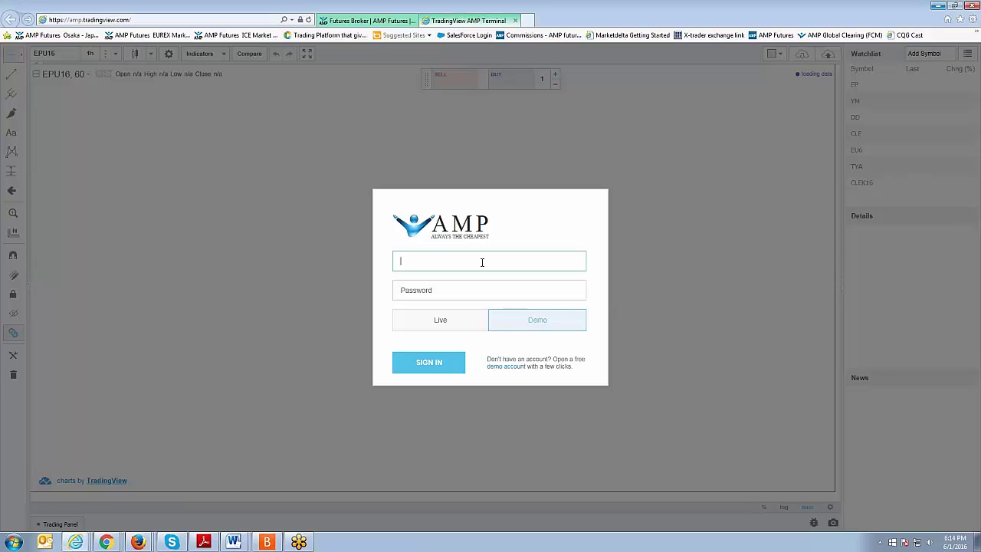
type("demo1249")
left_click(483, 287)
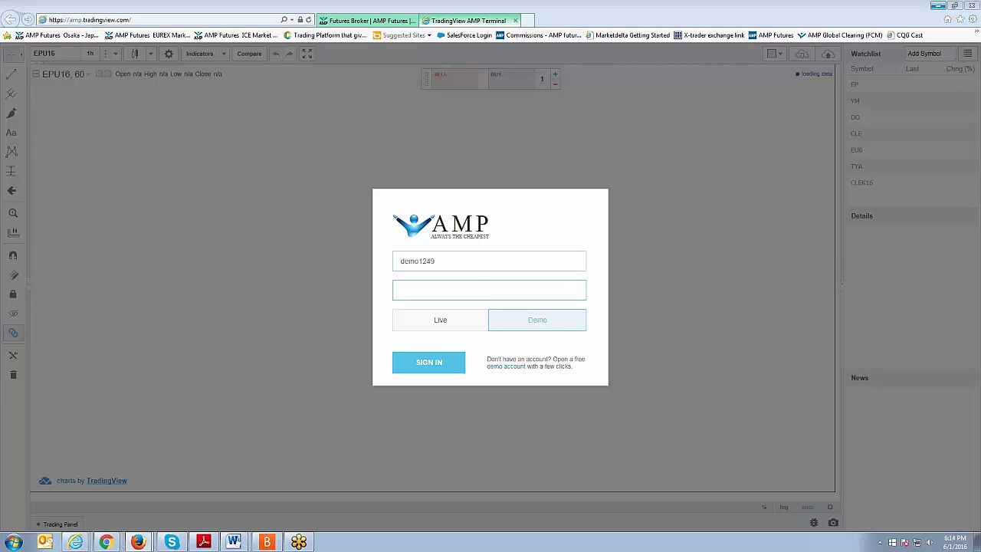
key("ctrl+v")
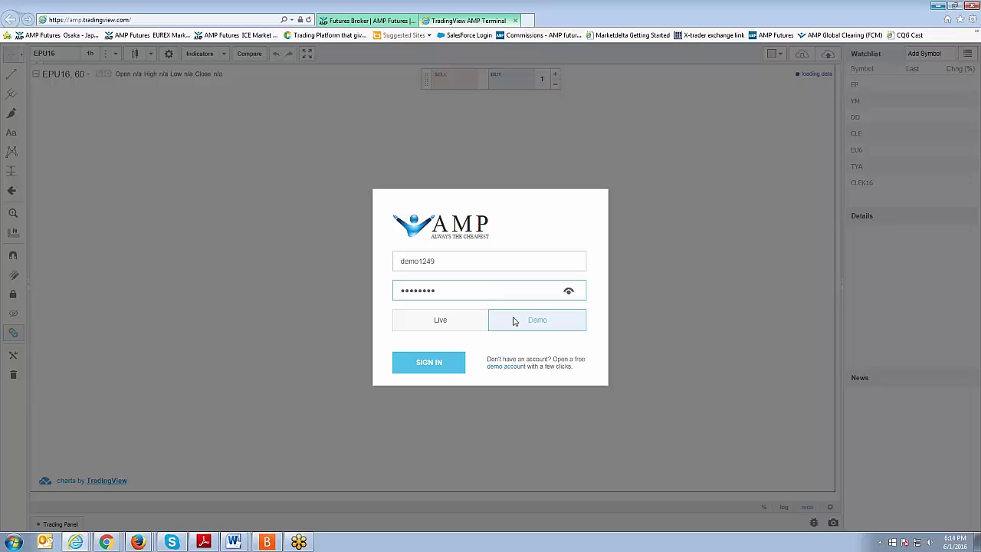
left_click(448, 366)
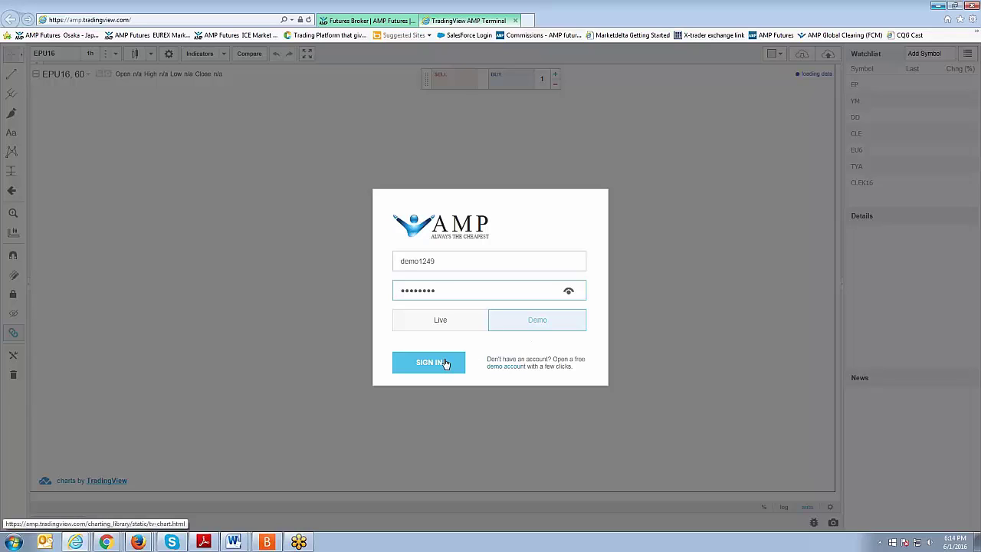
left_click(433, 363)
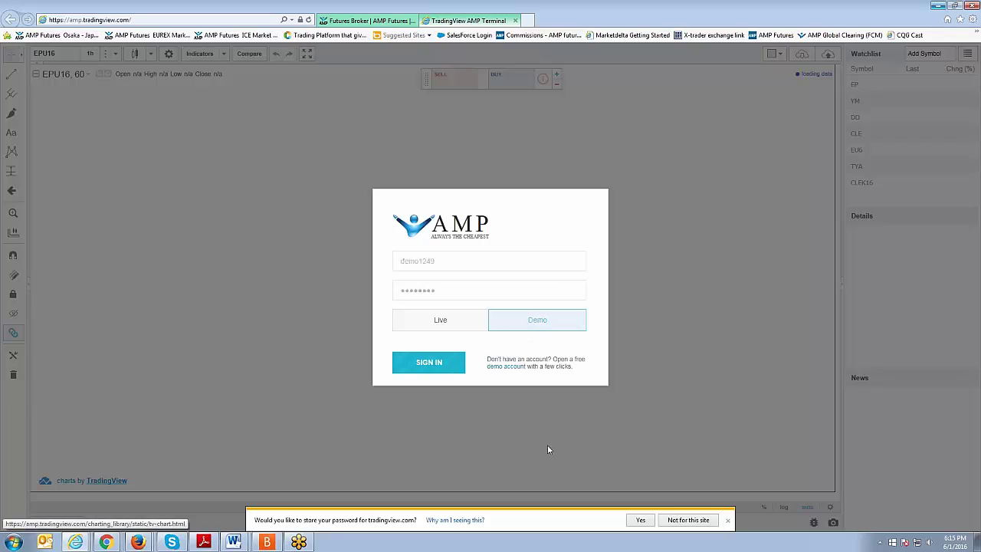
left_click(700, 520)
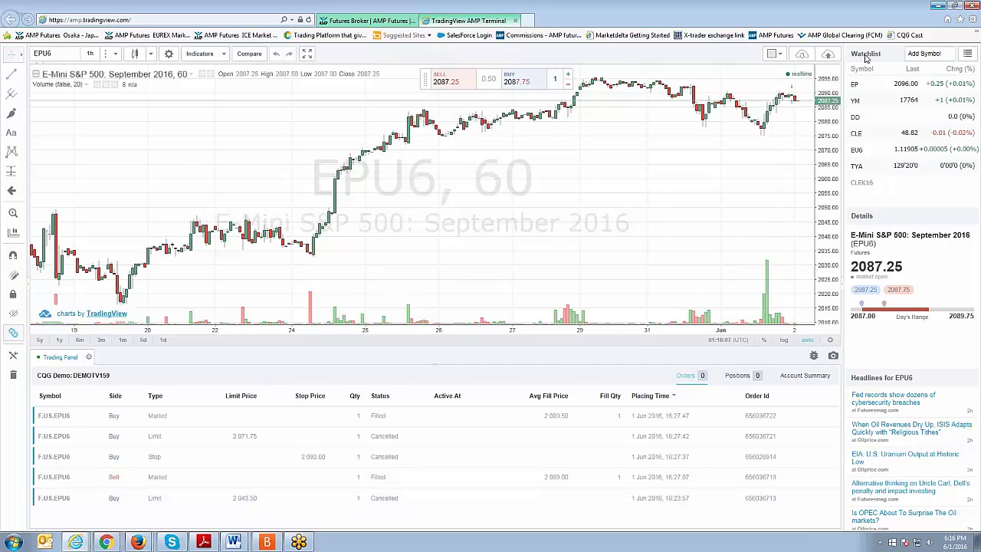
mouse_move(872, 121)
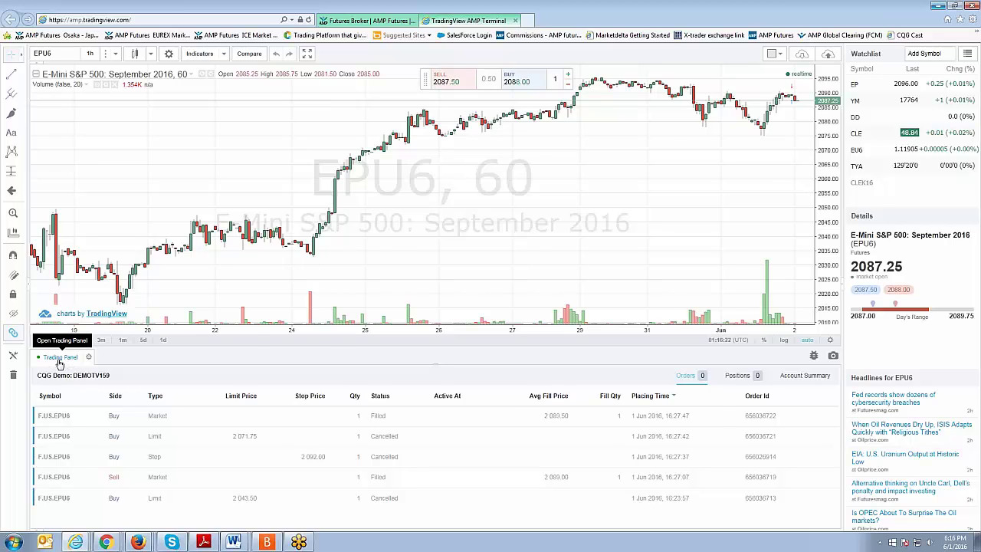
left_click(55, 359)
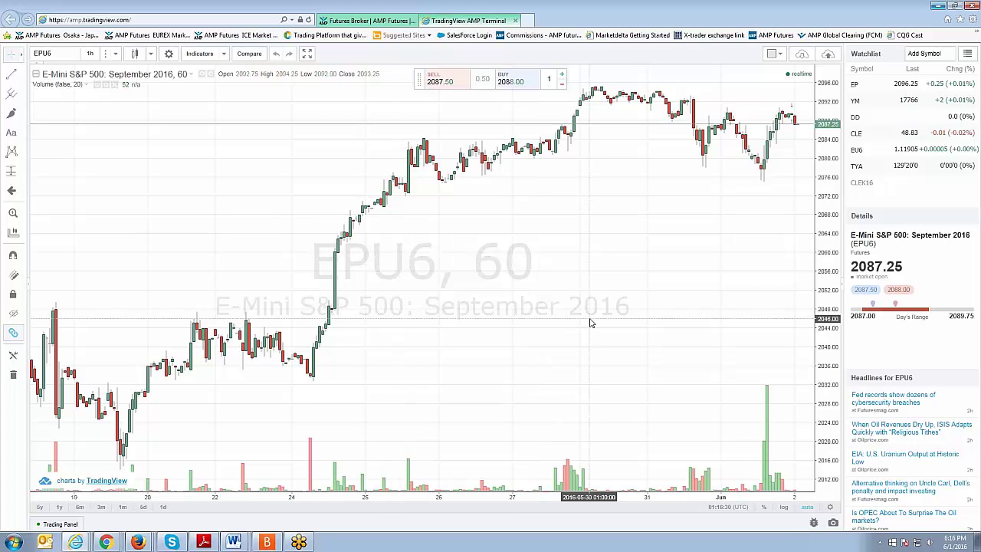
left_click(63, 525)
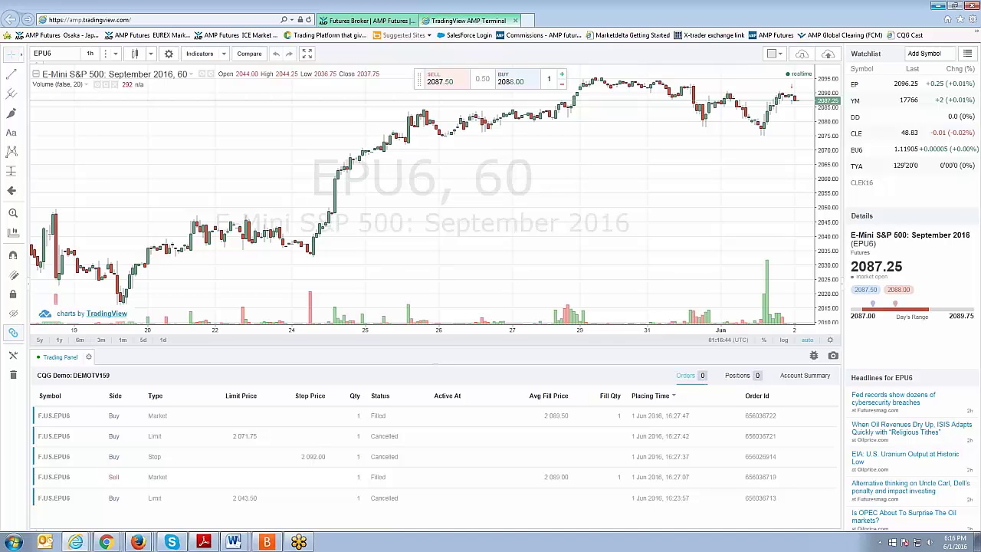
View Positions and Account Summary, return to Orders, and drag the divider down to enlarge the chart.
left_click(736, 376)
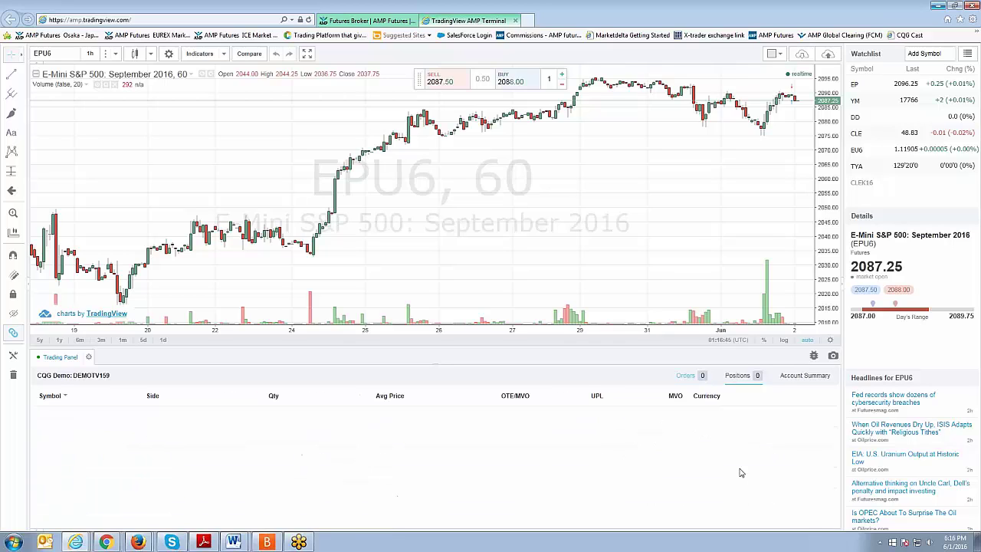
left_click(803, 375)
scroll(660, 441, "down", 1)
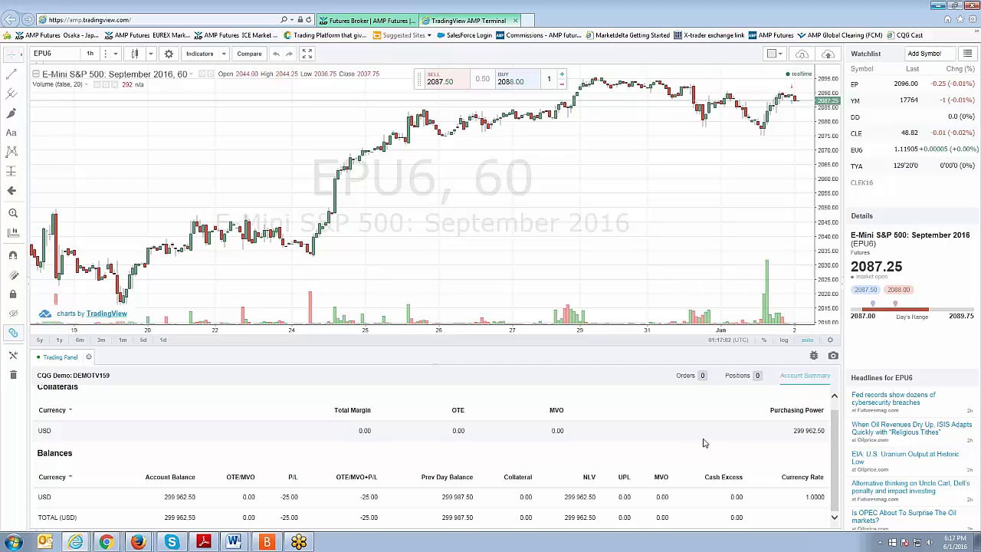
left_click(687, 376)
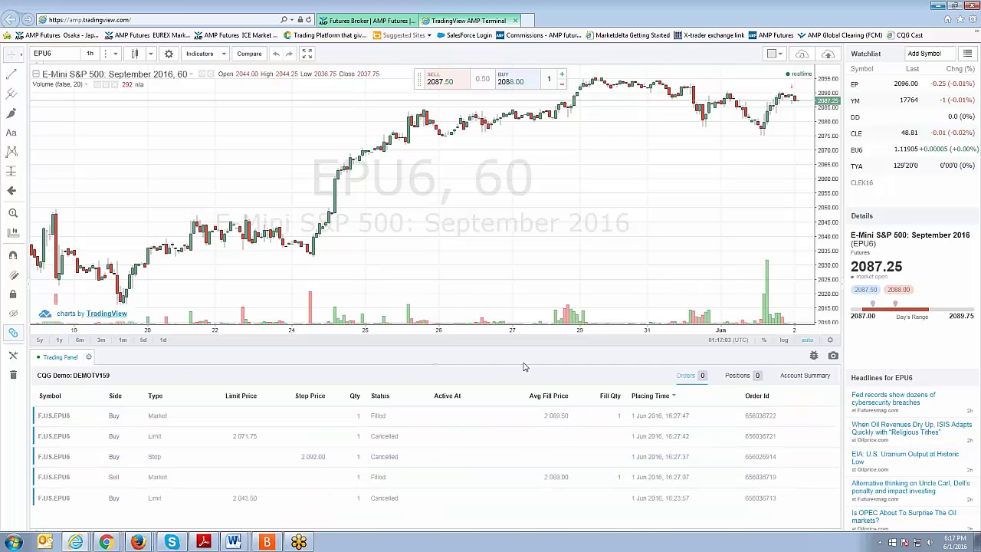
left_click_drag(438, 365, 438, 370)
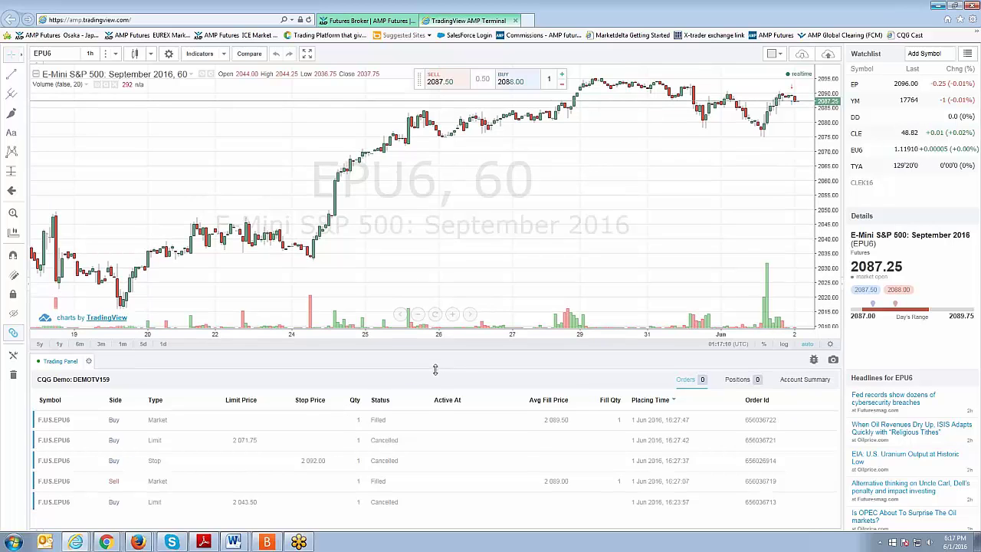
left_click_drag(435, 370, 435, 402)
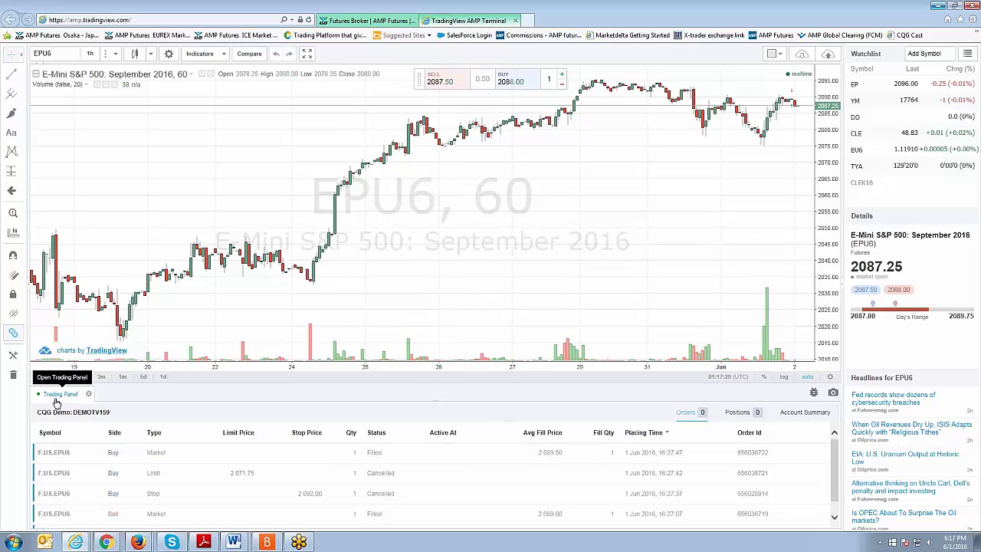
left_click(56, 395)
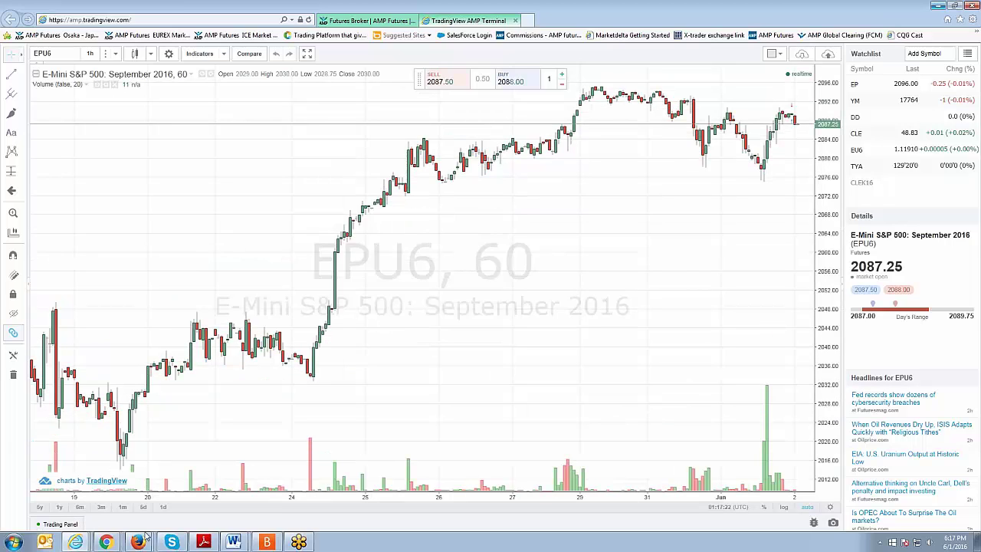
left_click(61, 524)
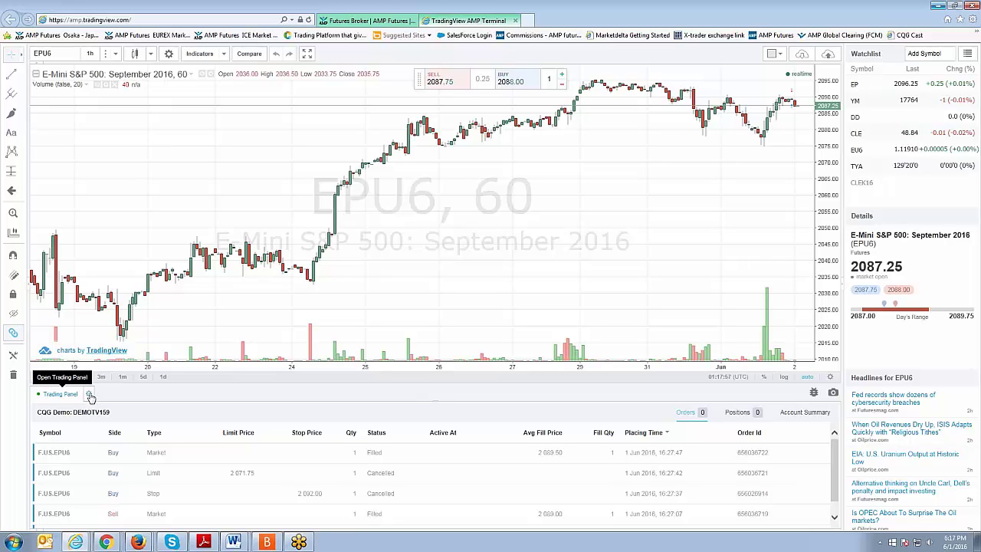
Open Trading Properties from the Trading Panel gear menu, then cancel it without changes.
left_click(89, 394)
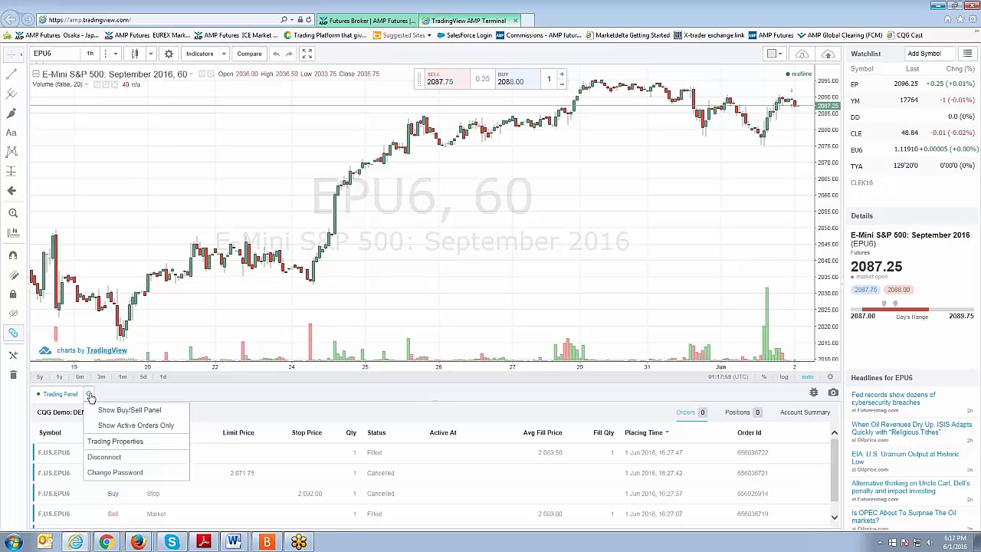
left_click(113, 442)
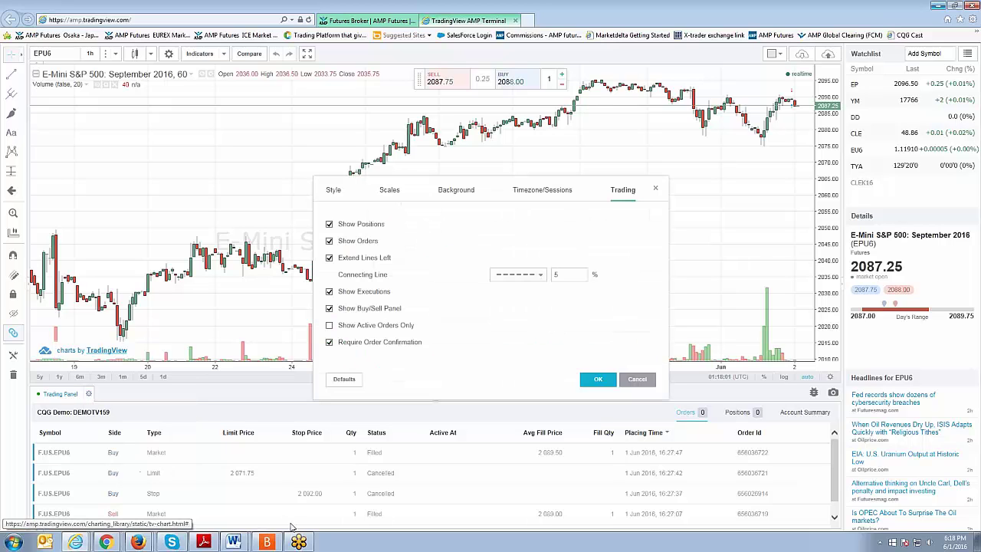
left_click(637, 379)
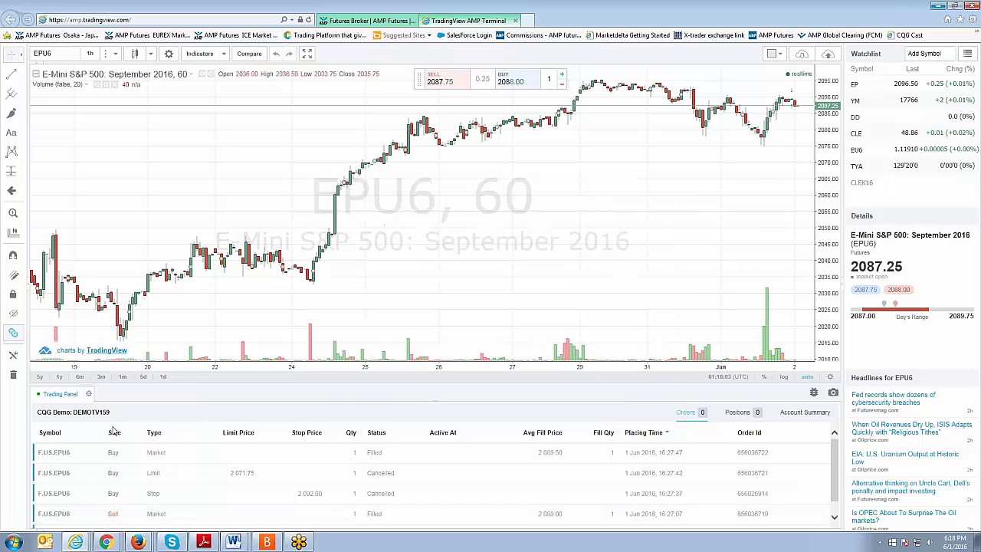
left_click(89, 394)
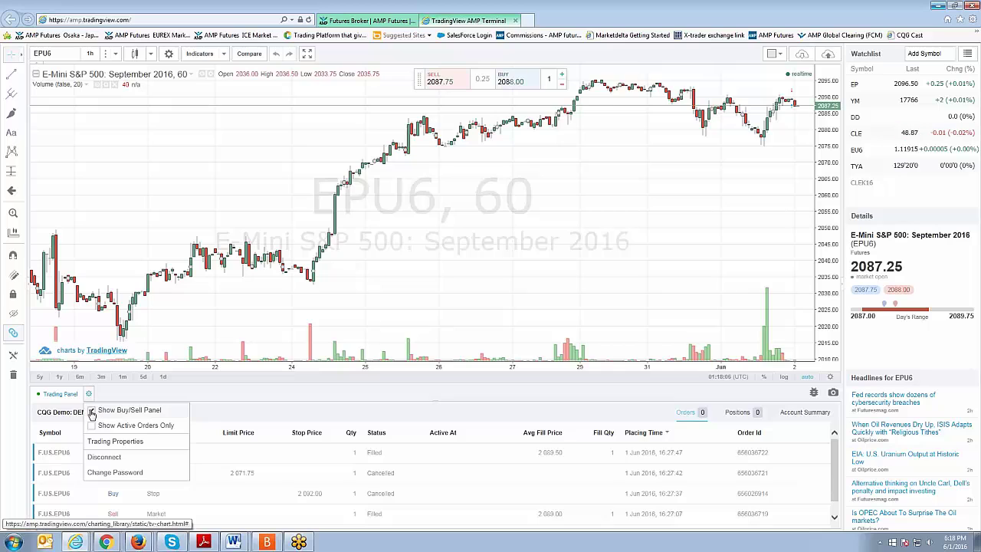
left_click(88, 394)
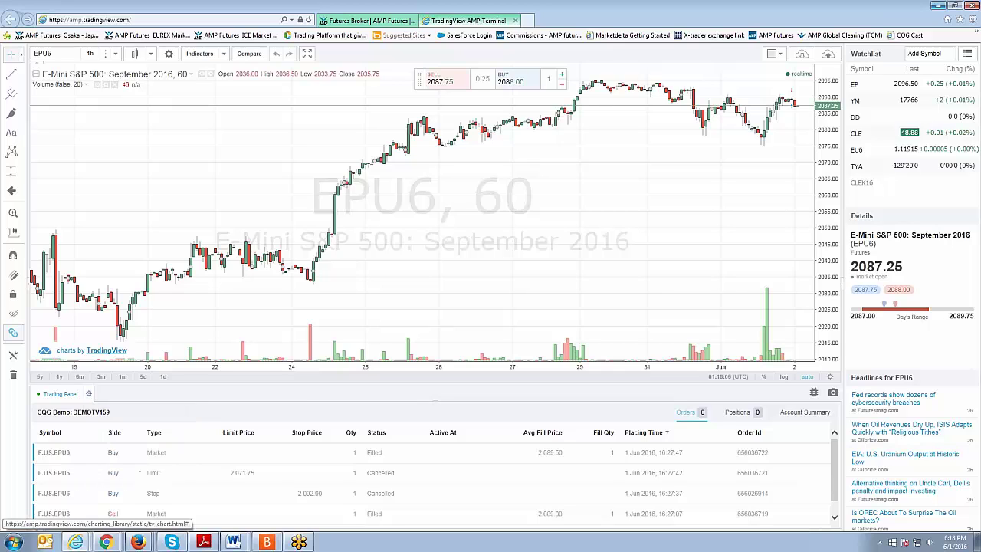
left_click(89, 394)
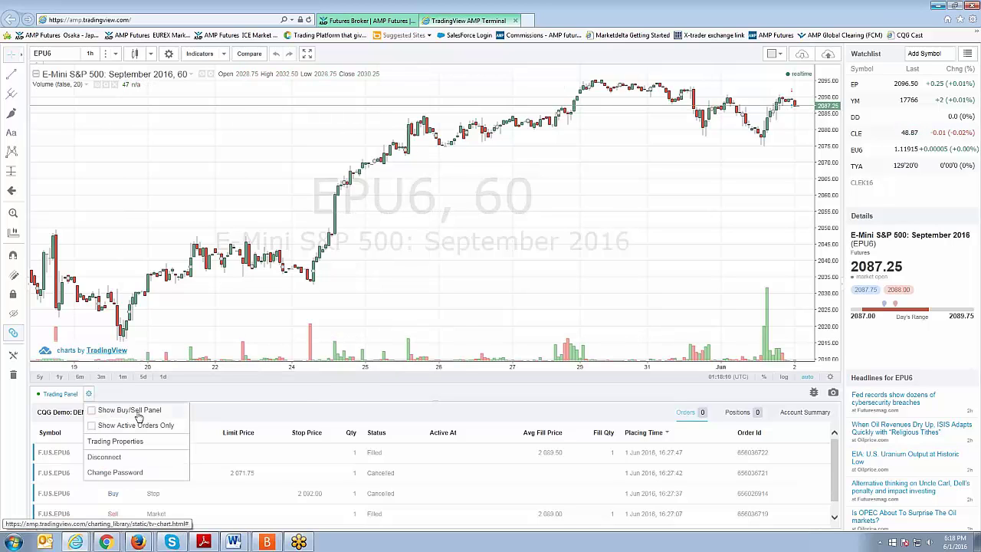
Toggle Show Buy/Sell Panel on and off, leaving the chart's quote box hidden.
left_click(92, 412)
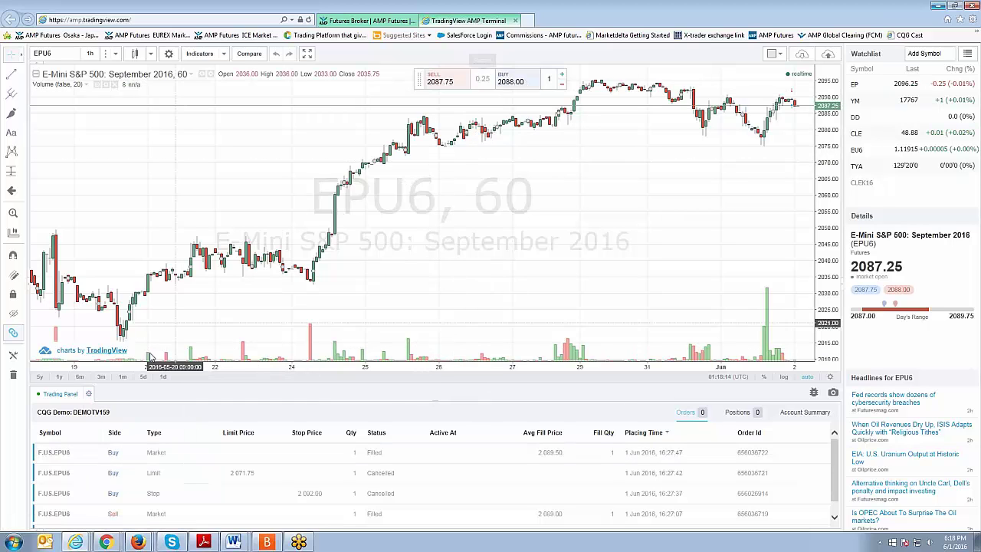
left_click(88, 393)
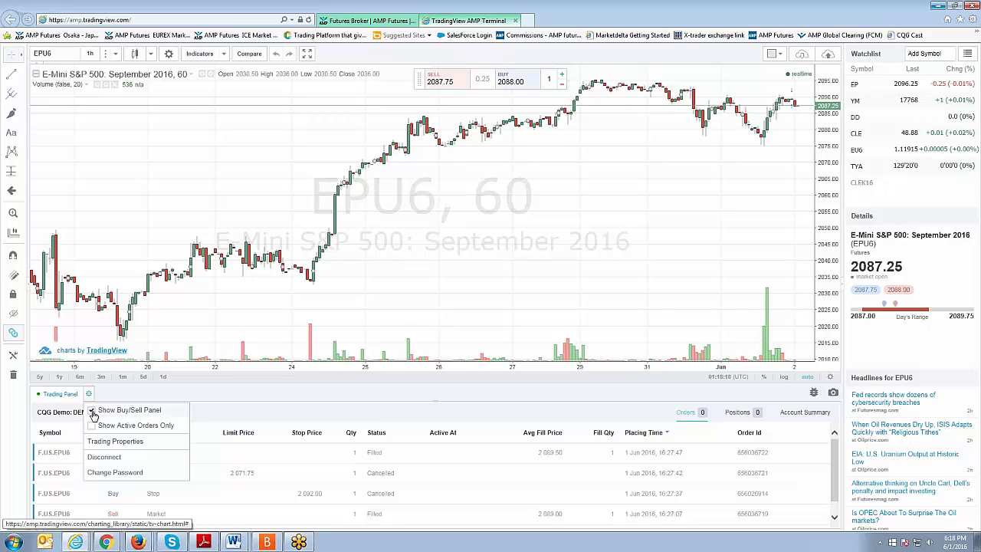
left_click(93, 411)
left_click(88, 393)
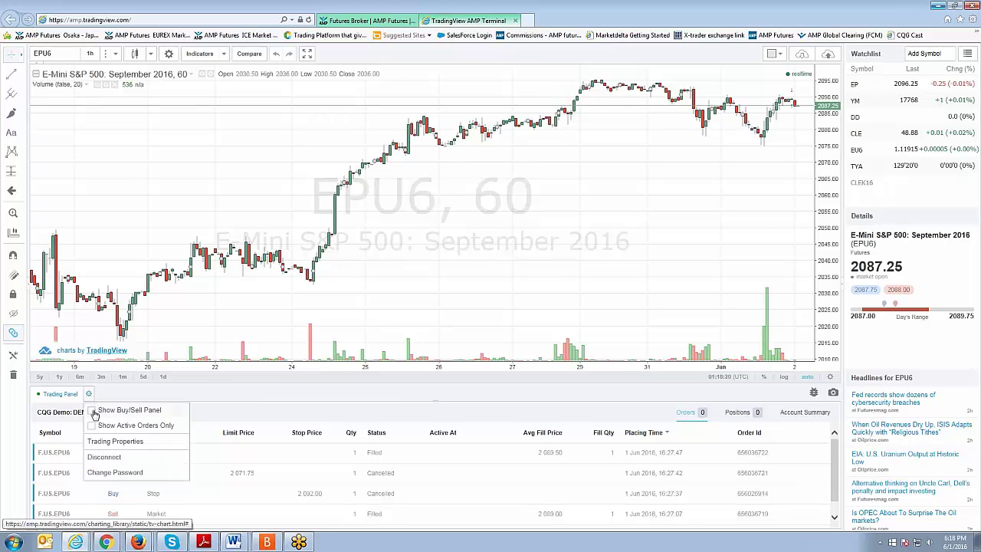
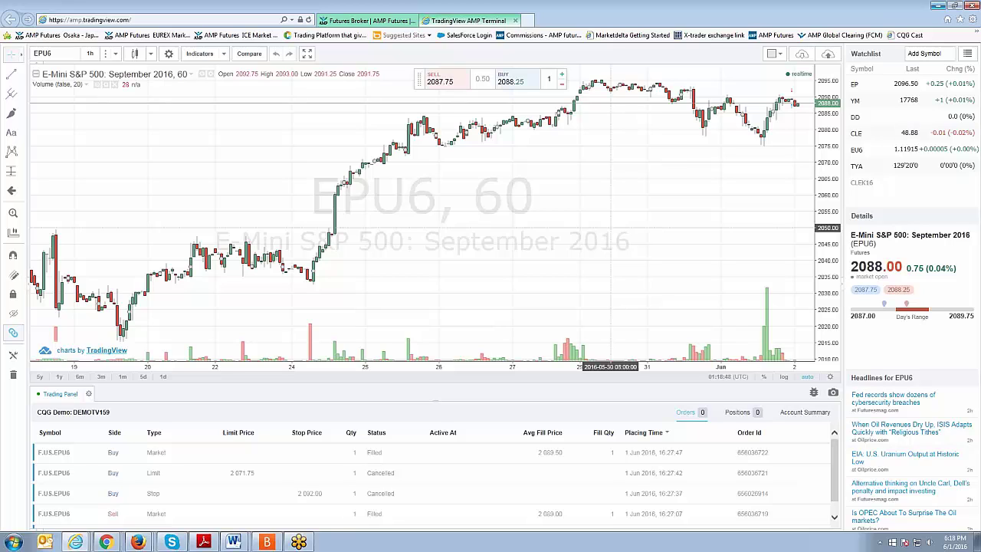
Place a 1-contract EPU6 buy limit order at 2050.00 with DAY duration from the chart menu.
right_click(610, 227)
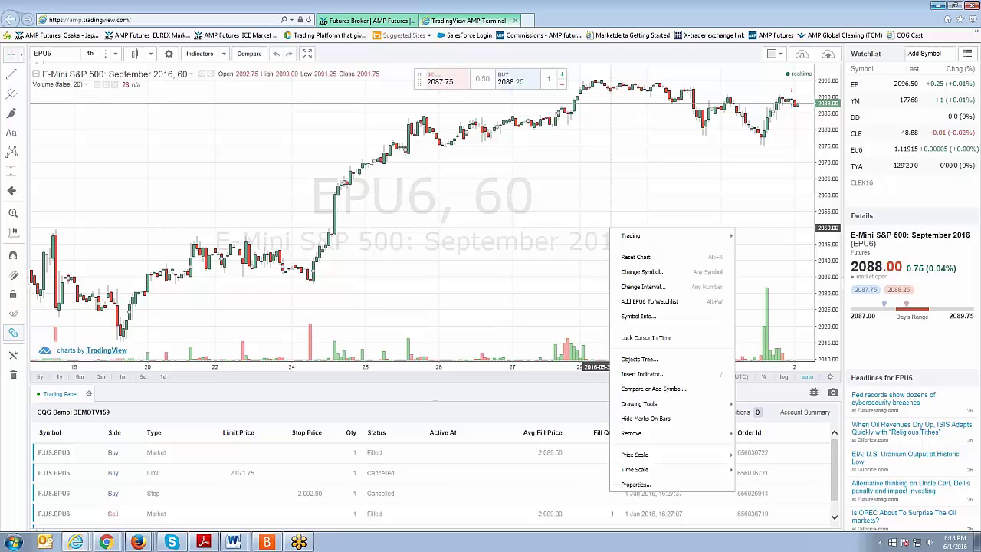
mouse_move(625, 237)
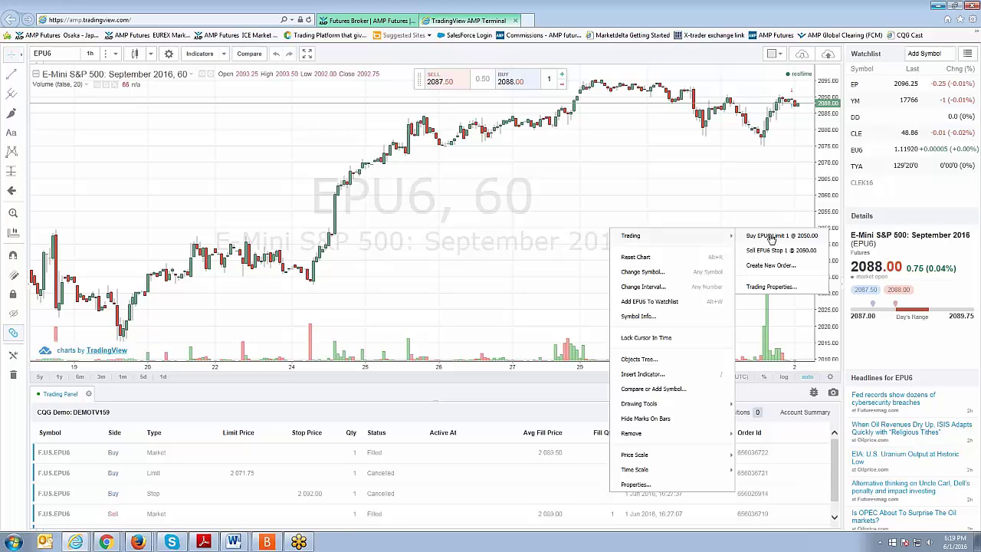
left_click(771, 237)
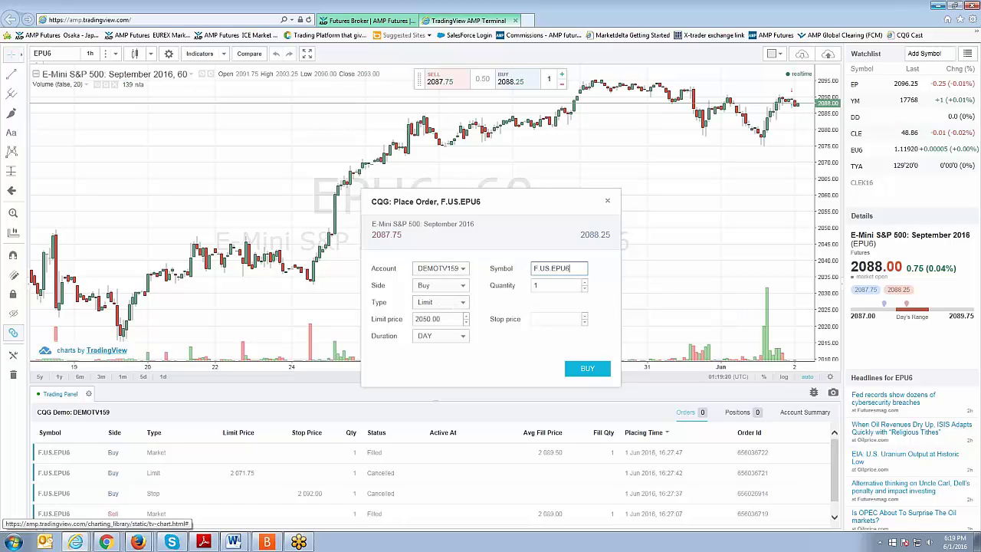
left_click(459, 337)
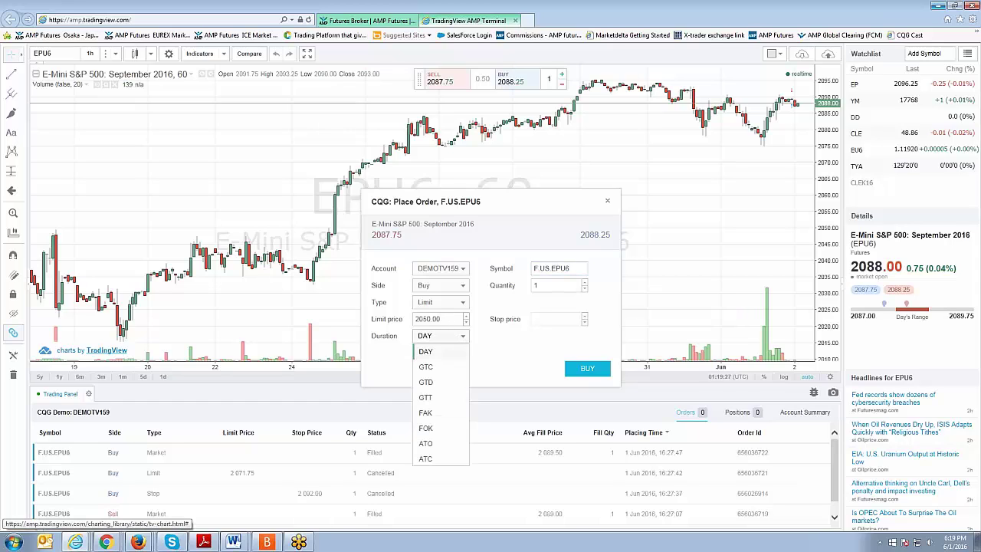
left_click(454, 383)
left_click(463, 338)
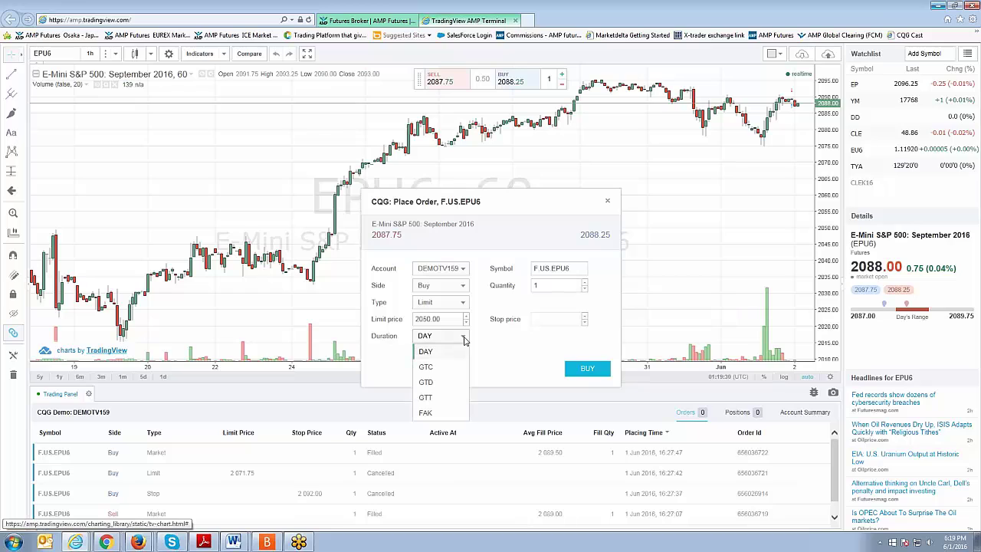
left_click(463, 339)
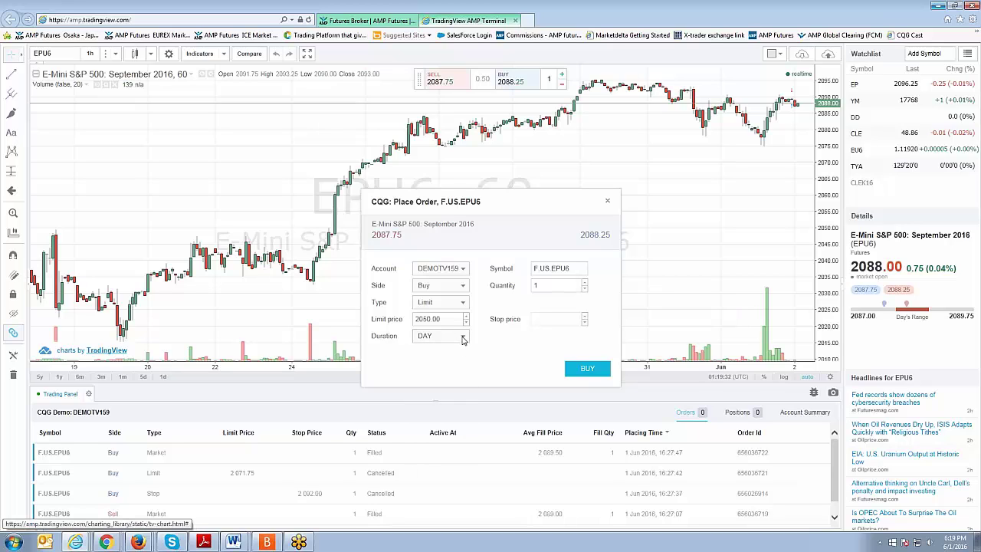
left_click(463, 339)
left_click(511, 348)
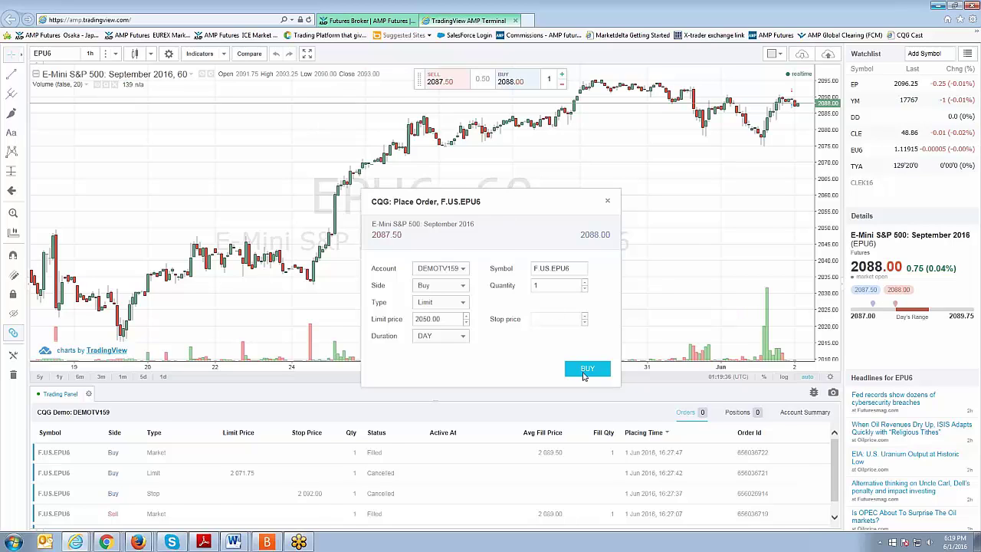
left_click(586, 370)
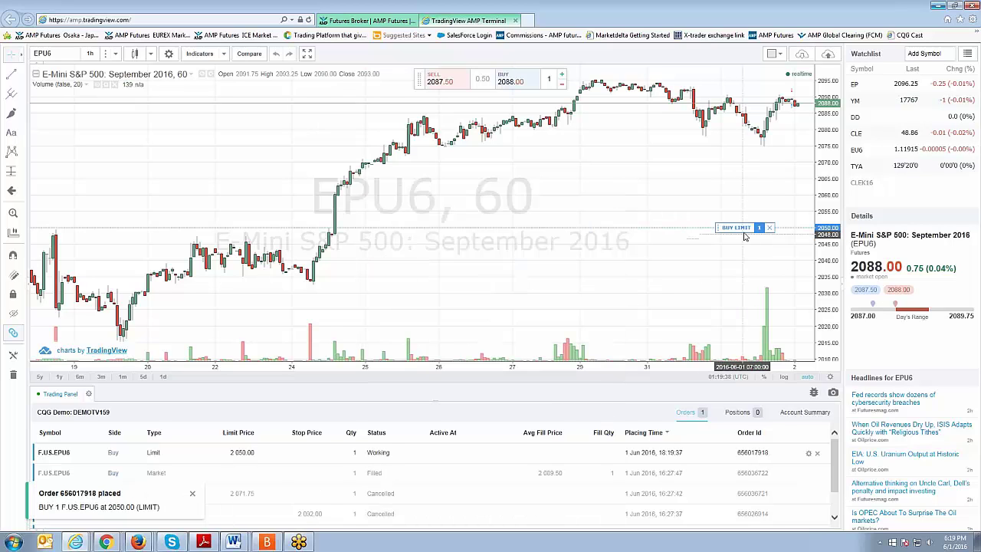
Close the 'Order placed' notice for the 2050.00 EPU6 buy limit.
left_click(193, 496)
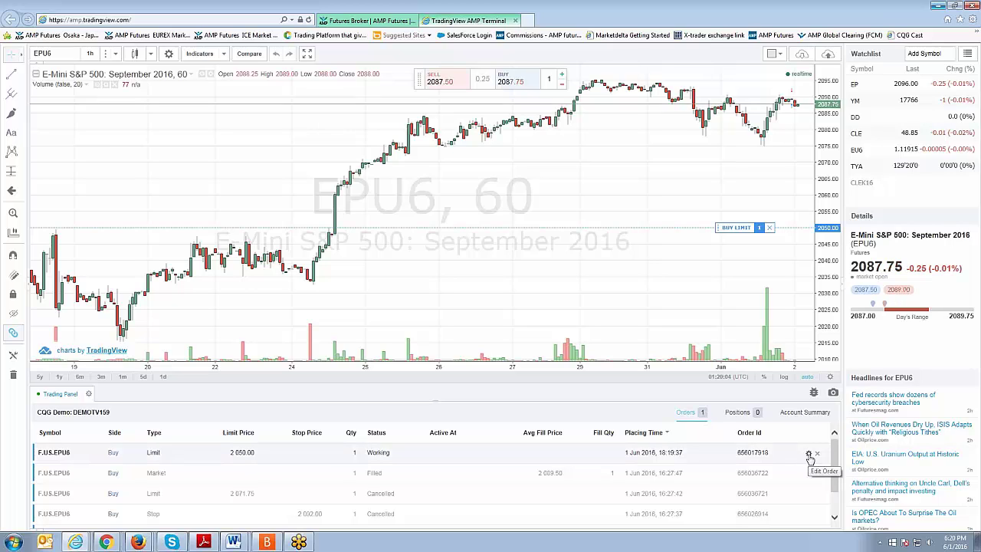
Review the 2050.00 buy limit in Edit Order without changes, then cancel it with YES.
left_click(808, 454)
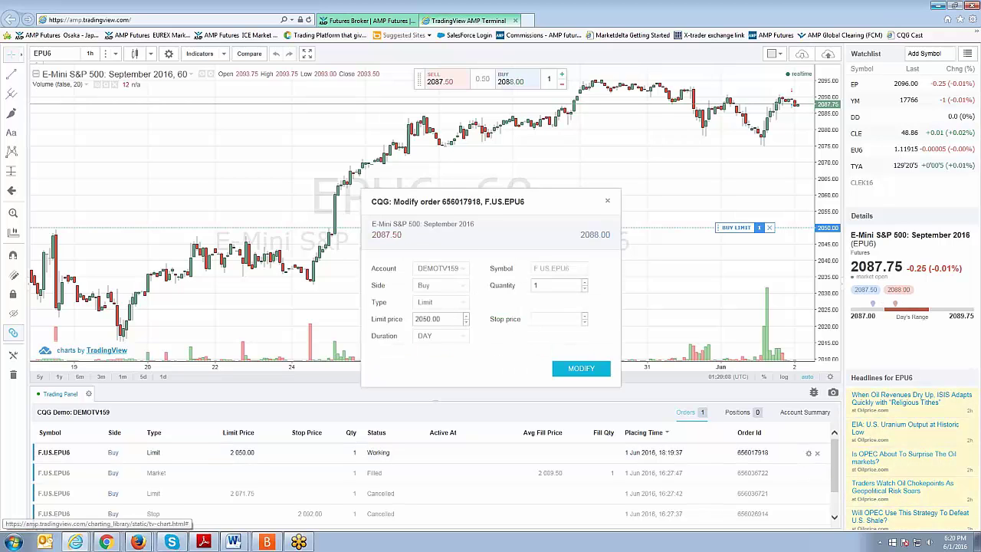
left_click(429, 318)
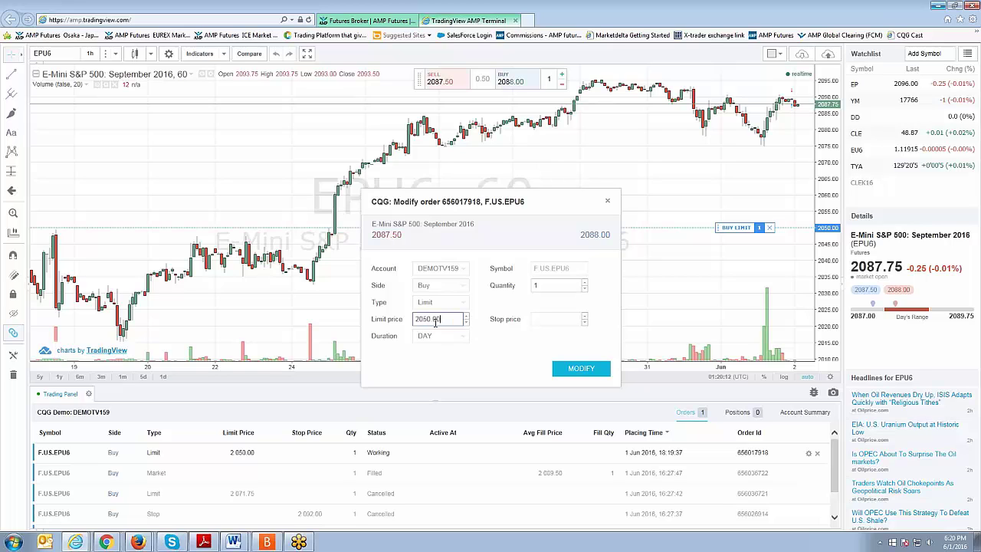
left_click(607, 201)
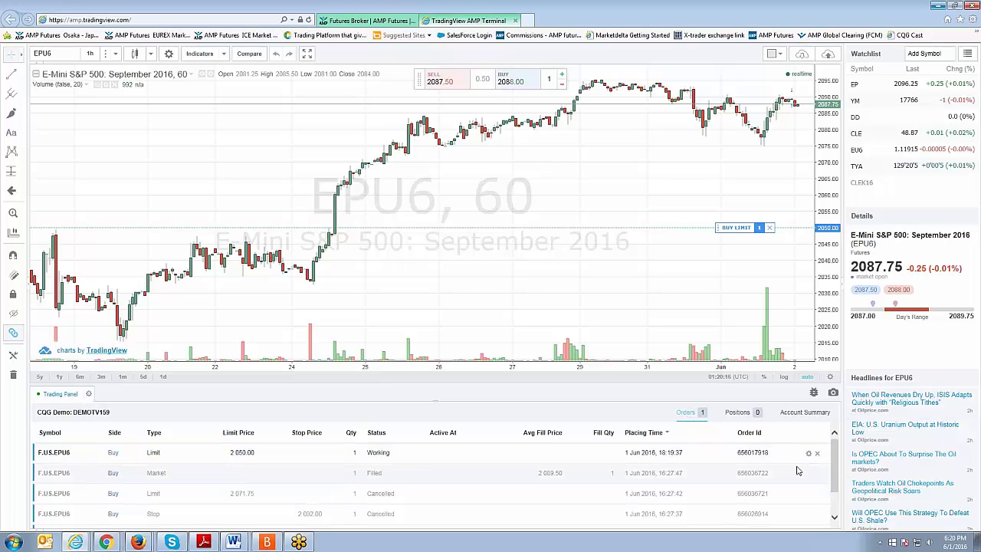
left_click(817, 454)
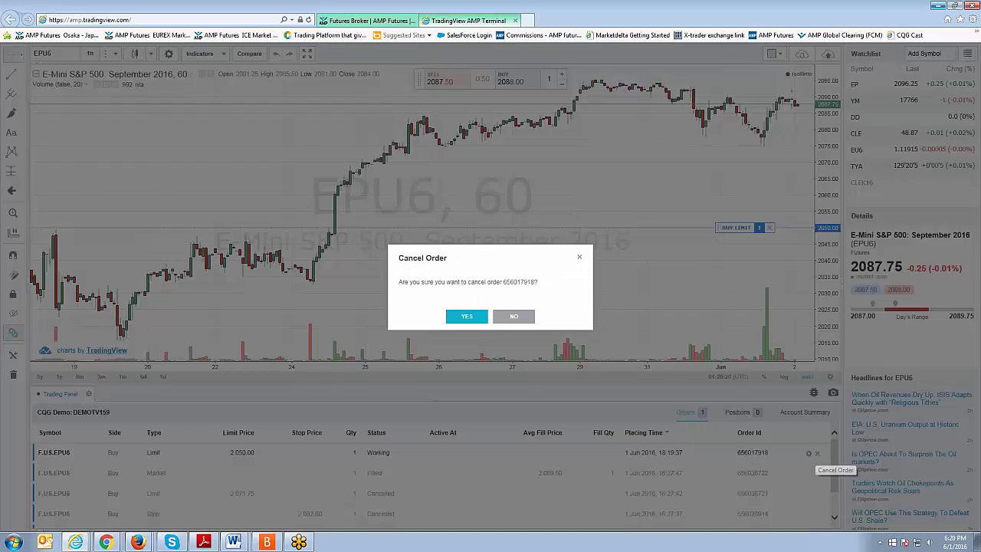
left_click(459, 318)
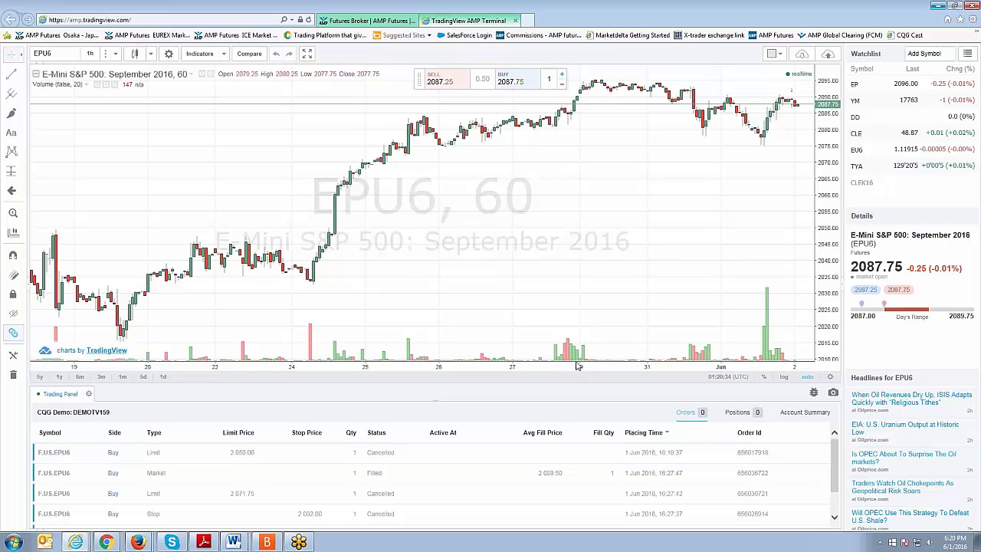
Place a 1-contract EPU6 sell stop DAY order at 2035.25 from the chart's Trading menu.
right_click(595, 188)
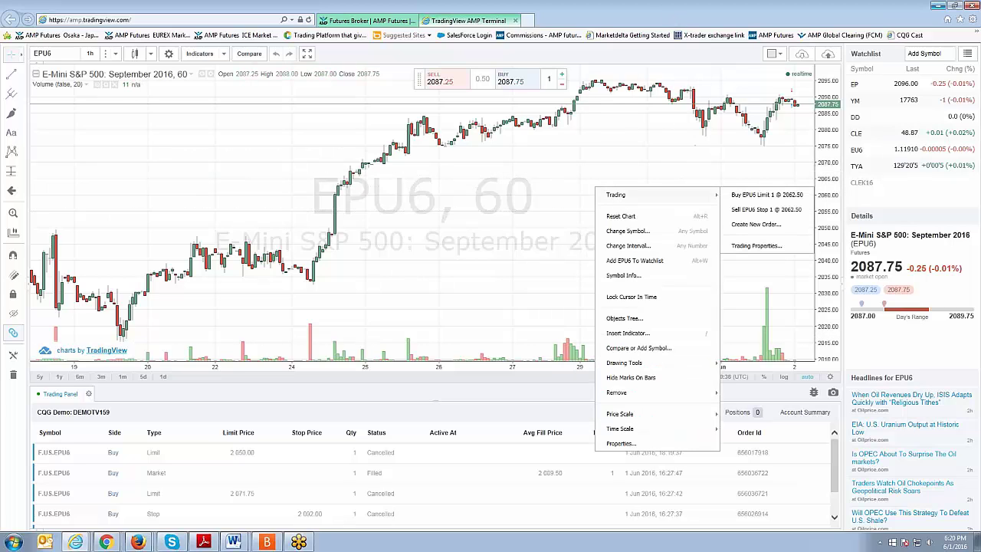
left_click(552, 290)
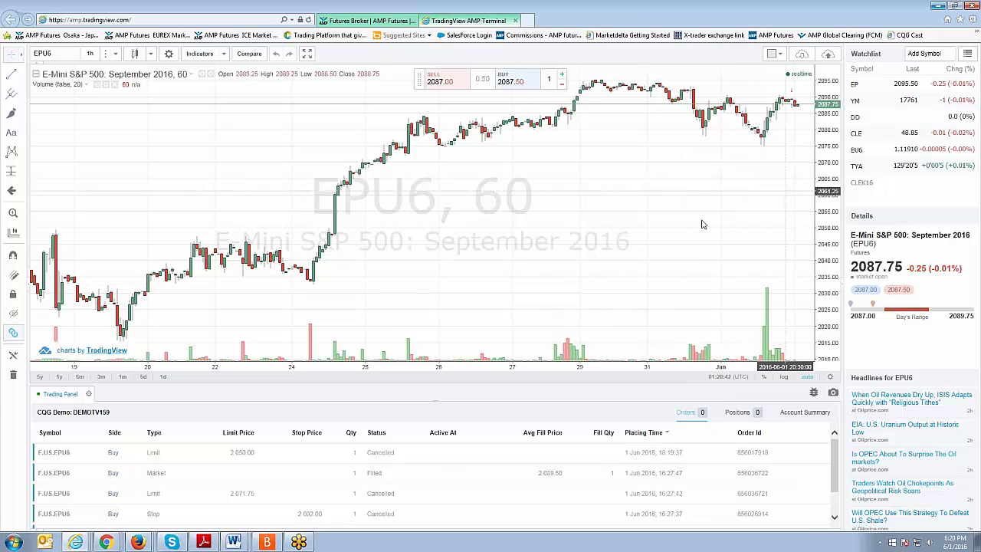
right_click(662, 275)
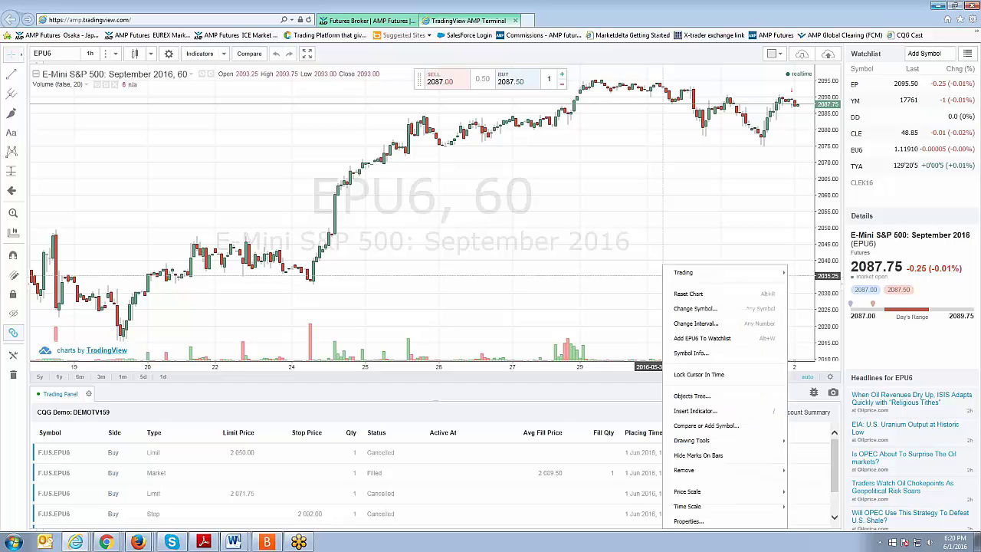
mouse_move(682, 273)
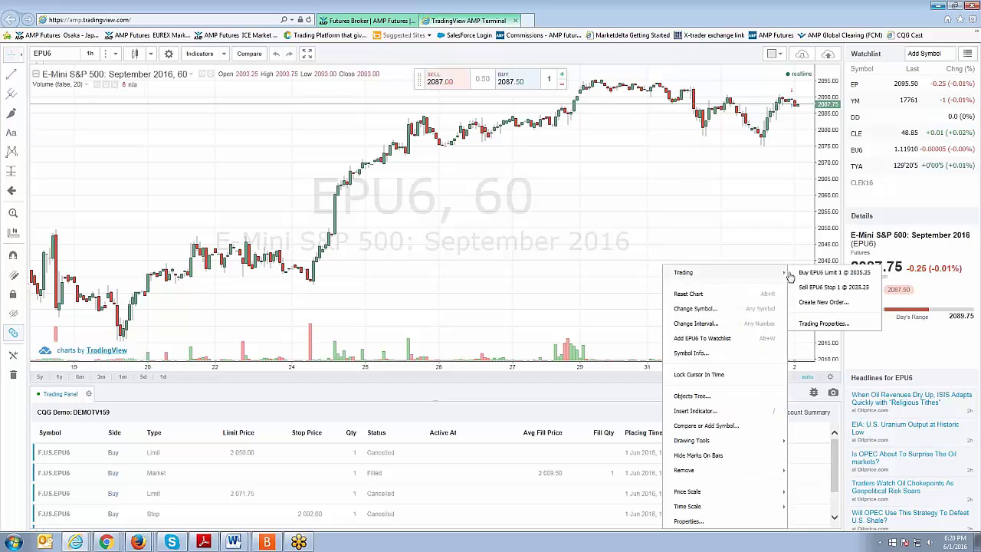
left_click(812, 287)
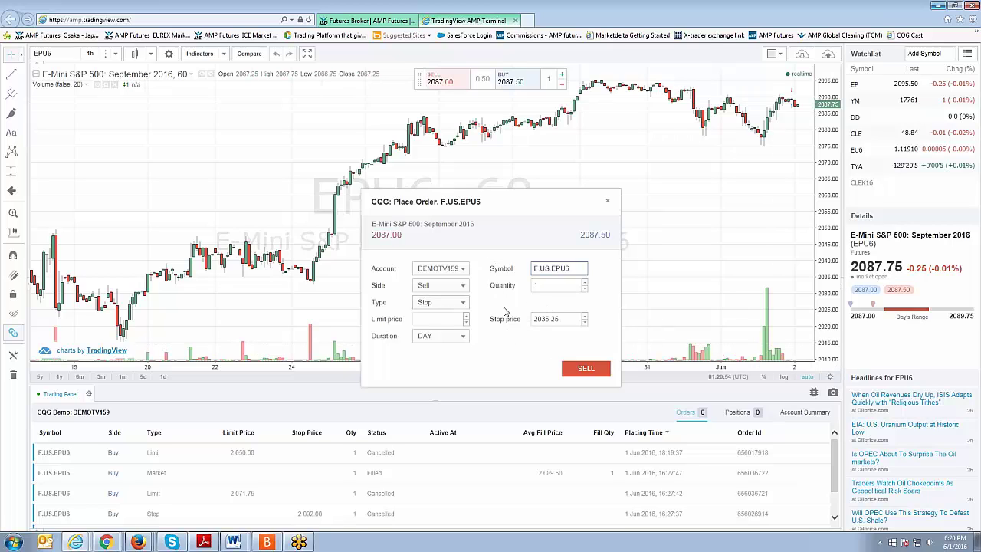
left_click(576, 368)
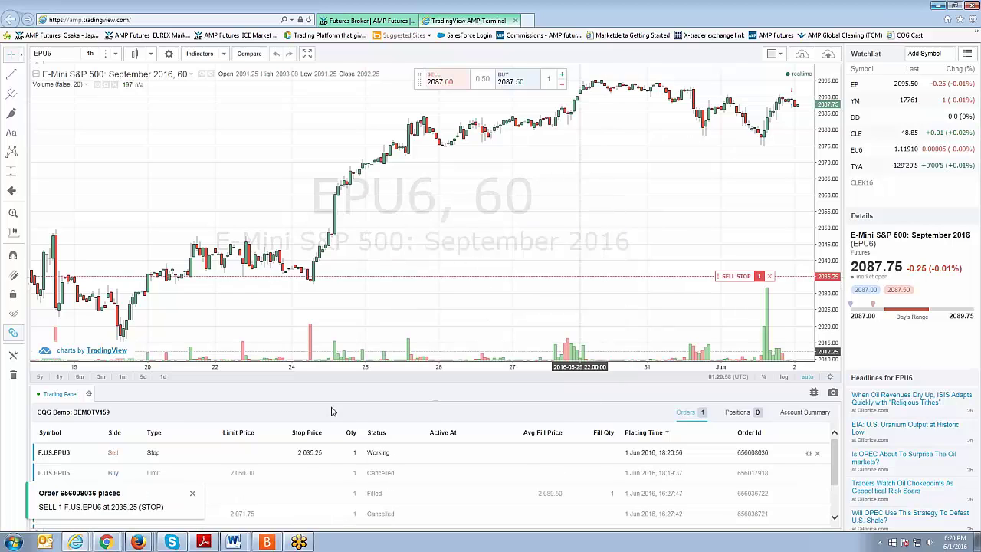
Drag the EPU6 SELL STOP line to reposition it, confirming a final stop price of 2030.00.
left_click(192, 494)
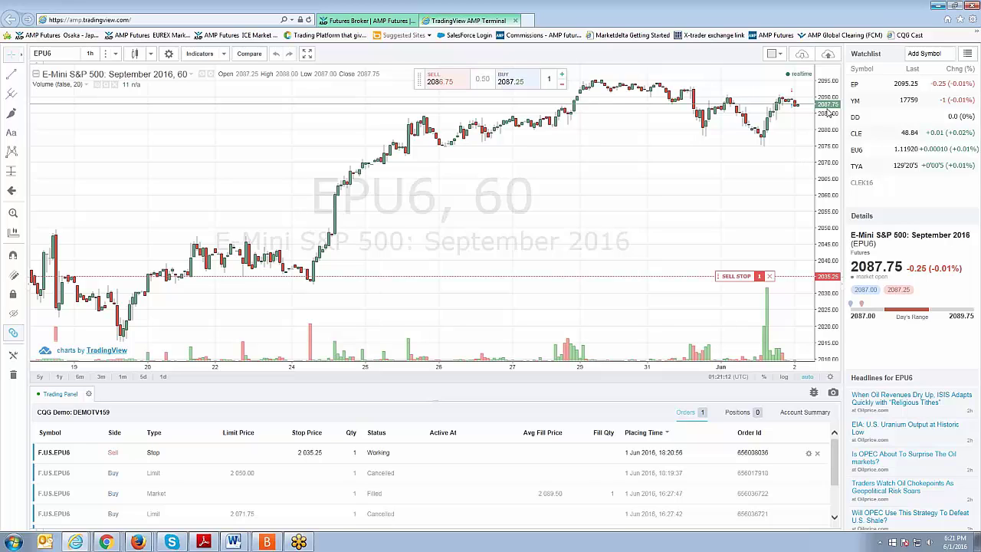
left_click_drag(739, 280, 740, 281)
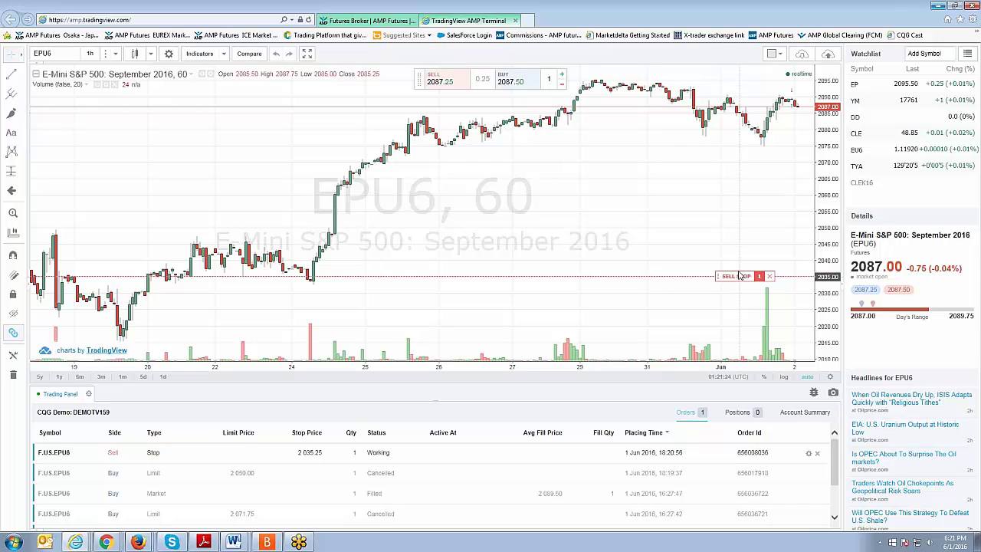
left_click_drag(741, 278, 753, 215)
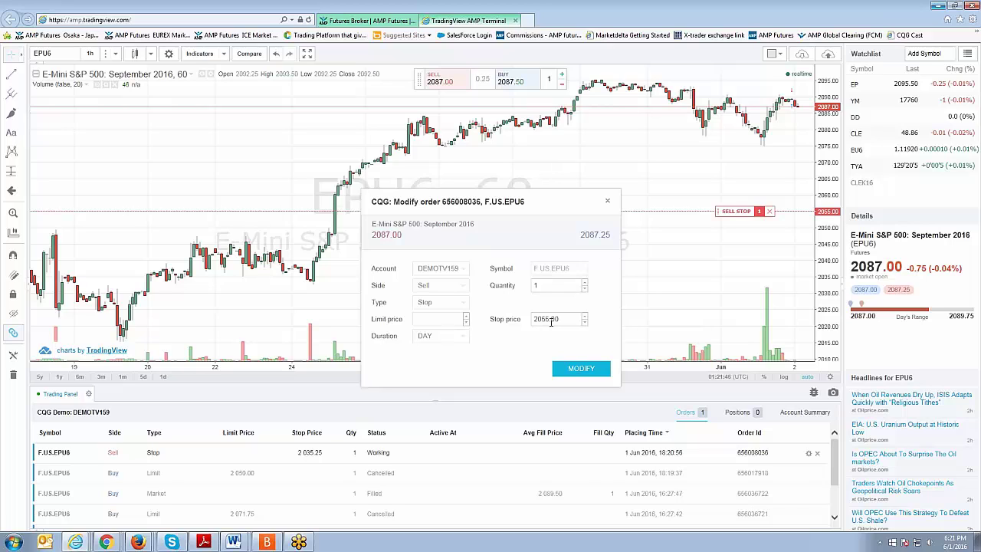
left_click(580, 369)
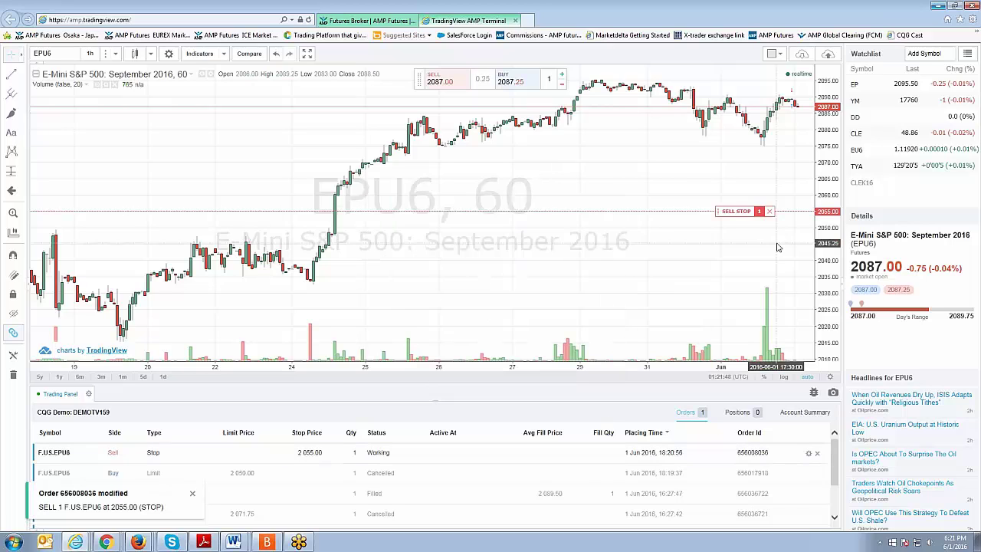
left_click_drag(752, 224, 737, 297)
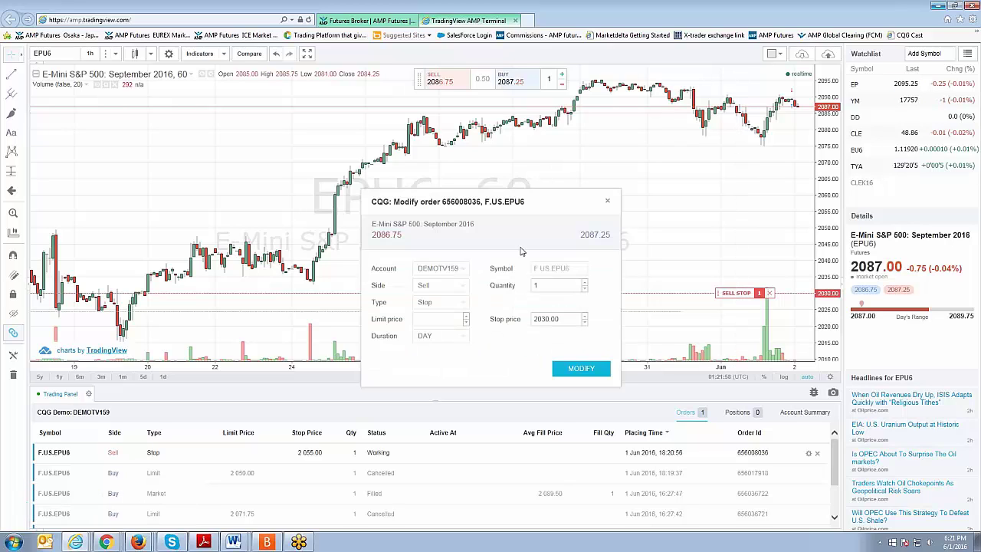
left_click(574, 372)
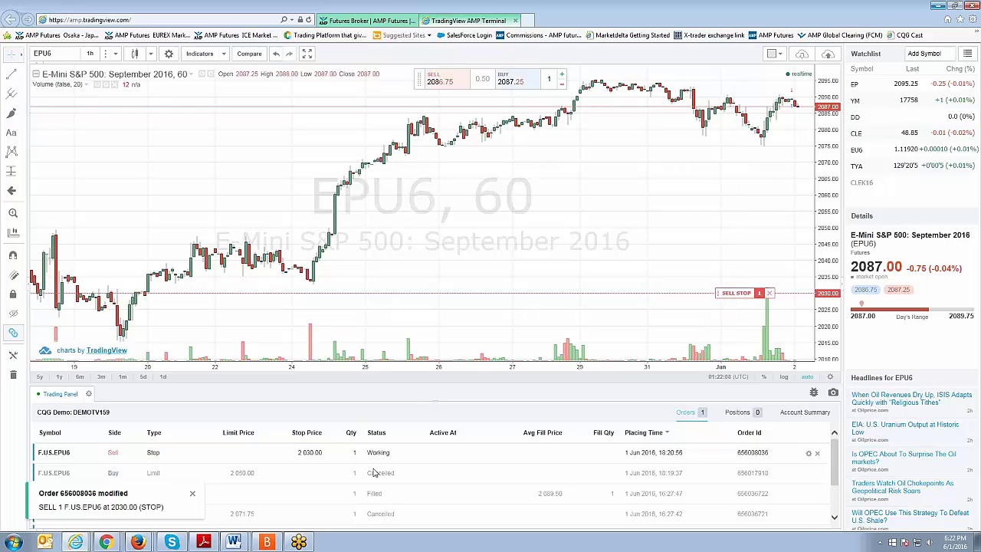
Cancel the 2030.00 EPU6 sell stop from its chart line and confirm Yes.
left_click(192, 493)
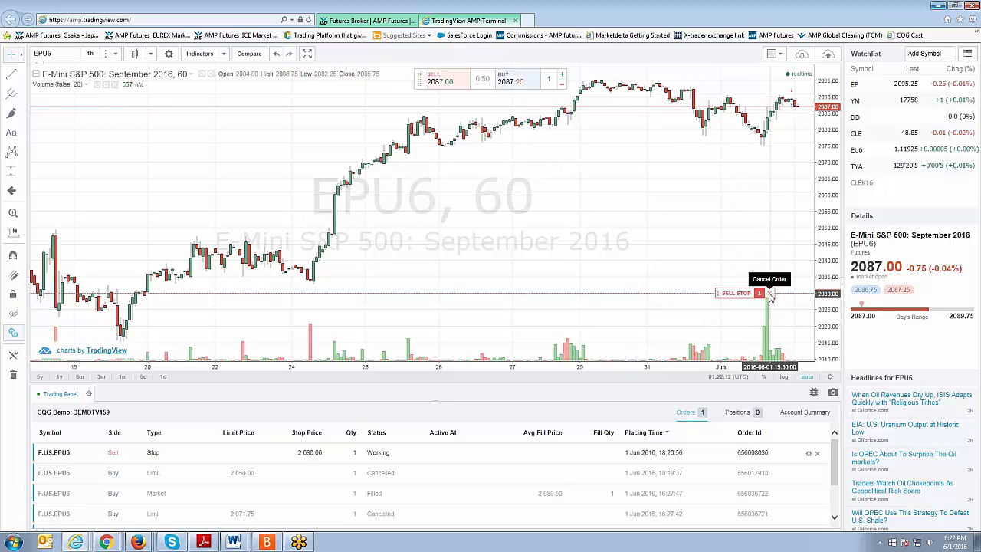
left_click(770, 294)
left_click(461, 316)
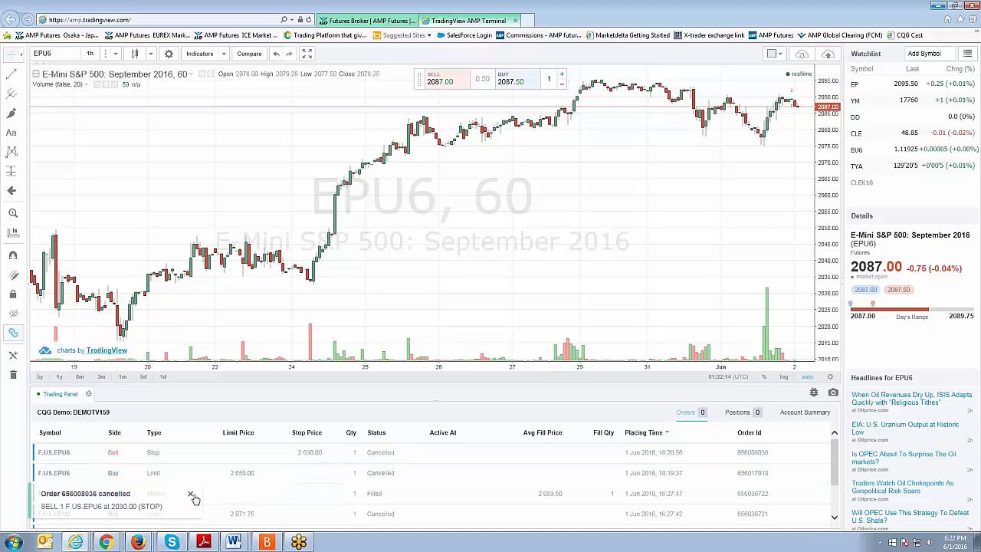
left_click(192, 494)
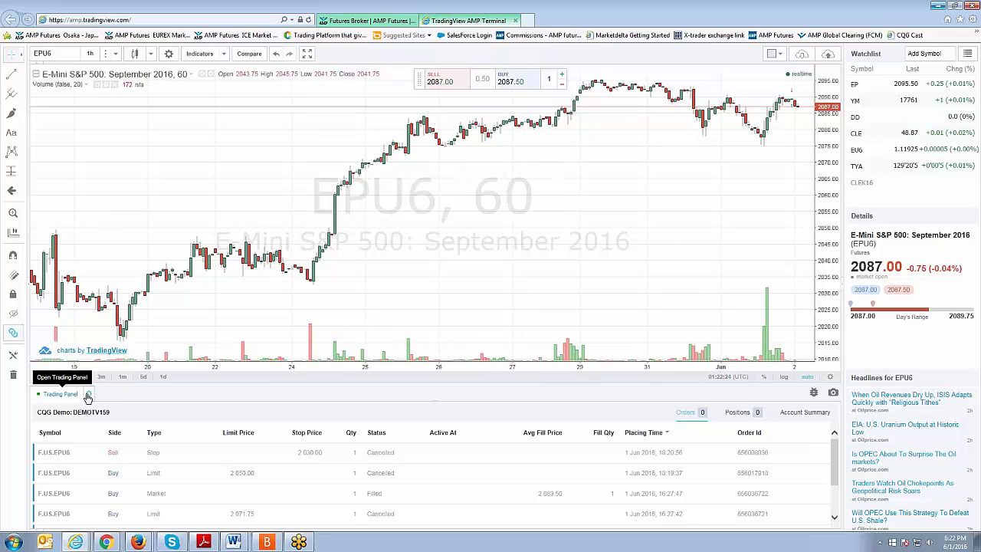
Accept the Trading Properties with OK, leaving order confirmation switched off.
left_click(88, 394)
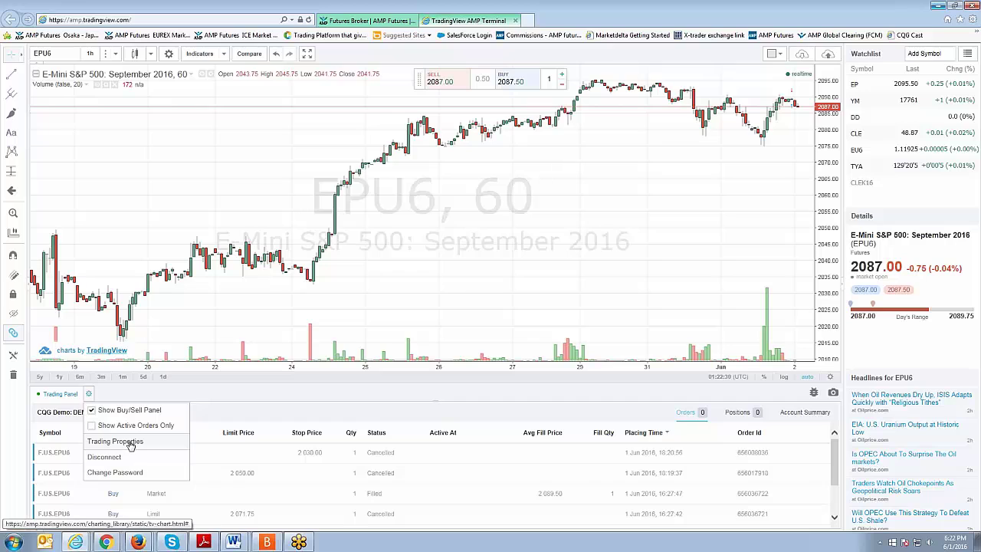
left_click(123, 442)
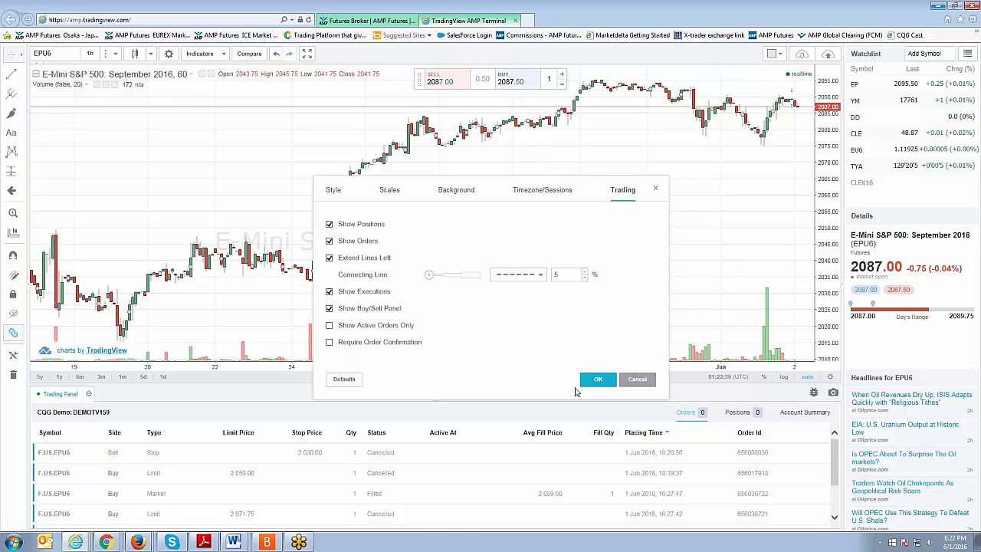
left_click(597, 378)
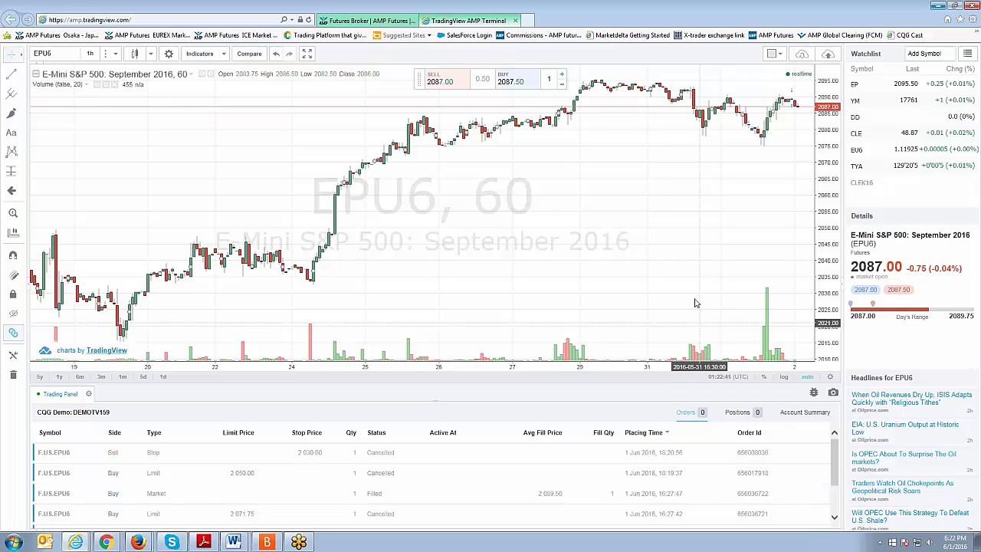
right_click(682, 232)
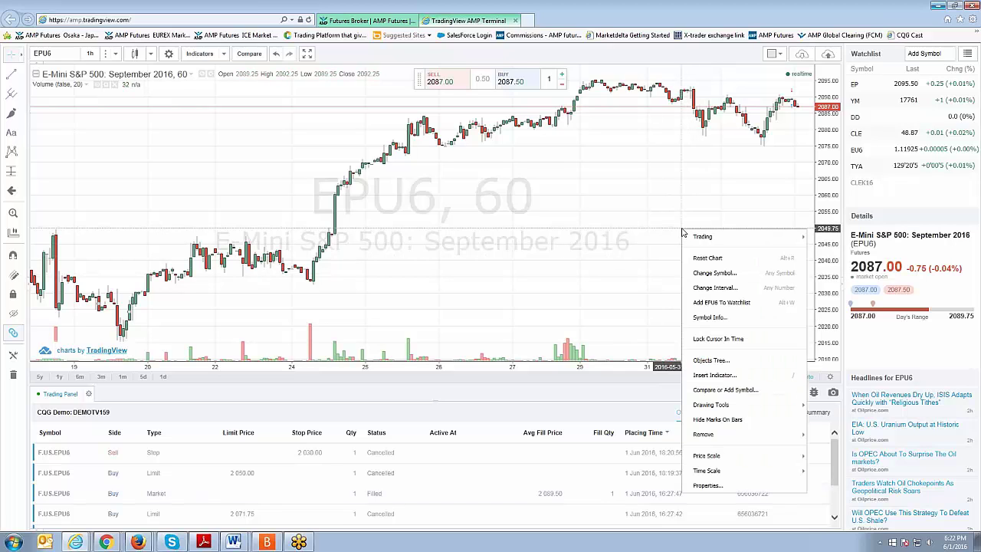
Place a 1-contract EPU6 buy limit at 2049.75 and drag it up to 2050.75.
mouse_move(699, 237)
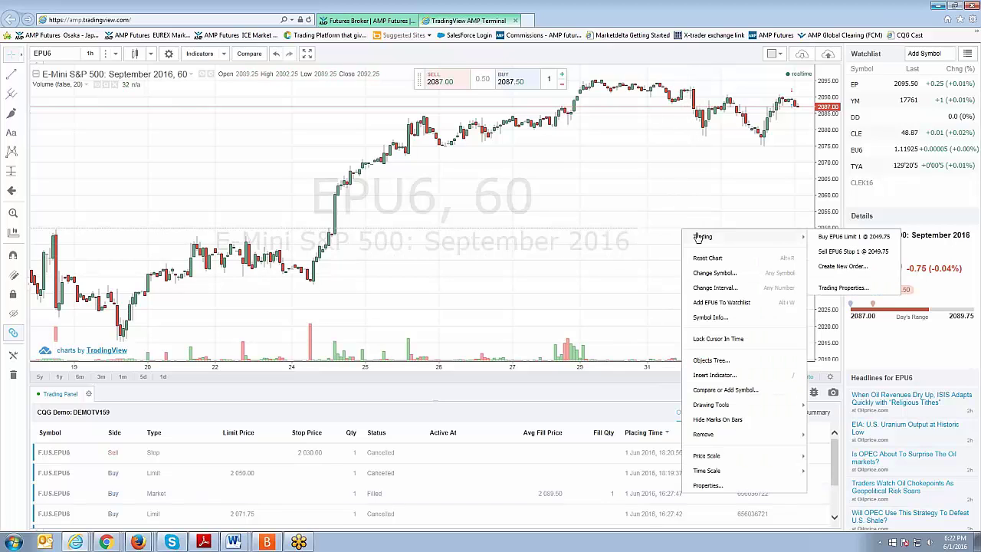
left_click(836, 238)
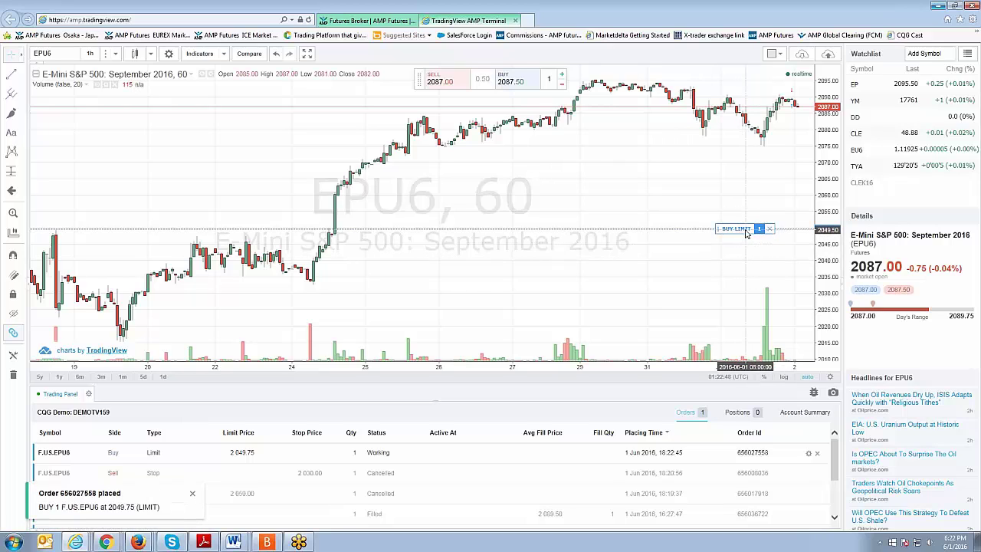
mouse_move(745, 233)
left_mouse_down()
mouse_move(745, 280)
mouse_move(742, 225)
left_mouse_up()
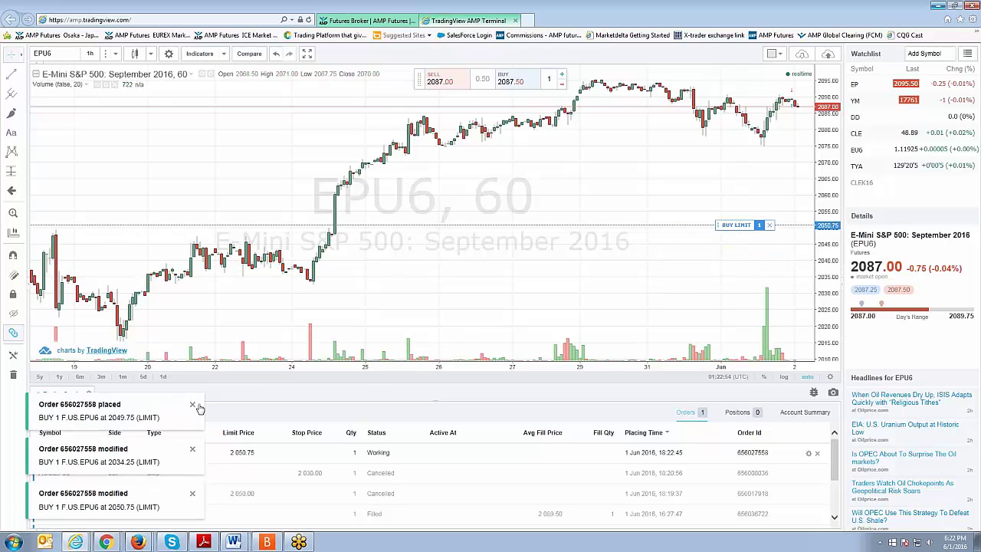
left_click(193, 404)
left_click(193, 449)
left_click(192, 494)
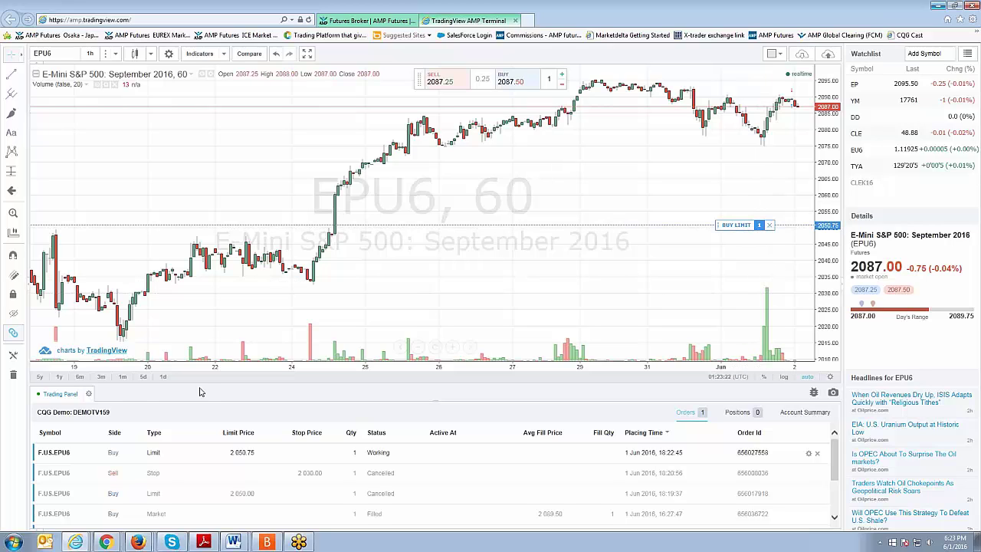
Accept Trading Properties unchanged and cancel the 2050.75 buy limit from its chart line.
left_click(89, 393)
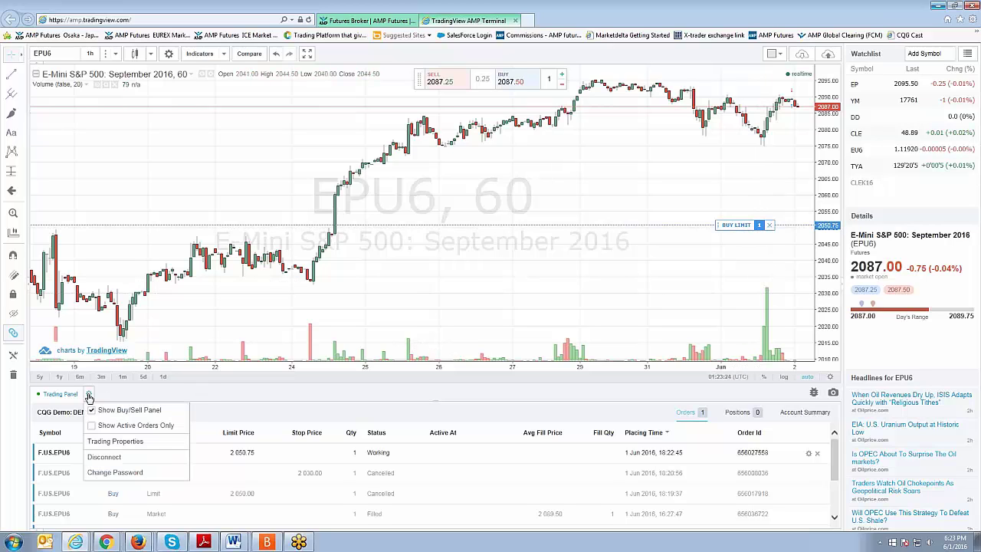
left_click(104, 442)
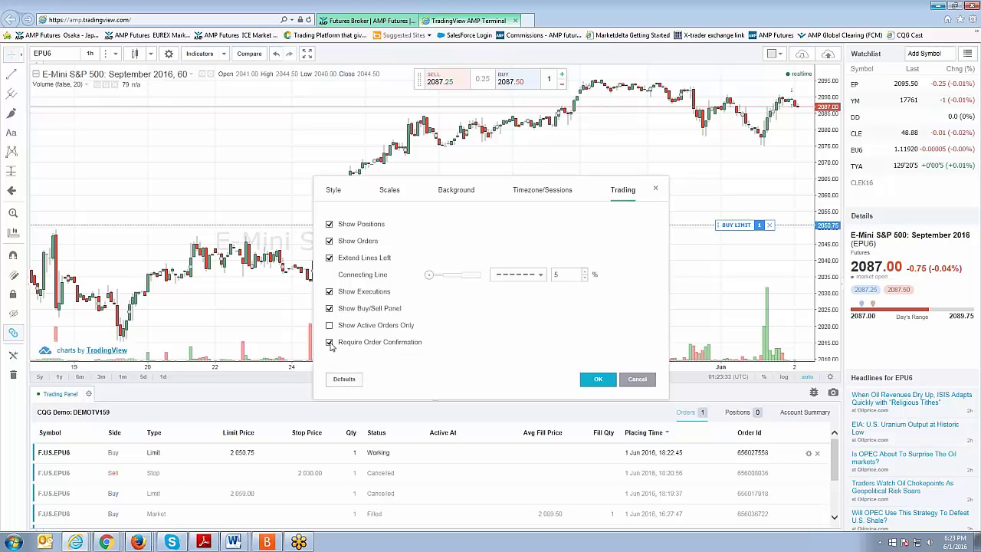
left_click(591, 381)
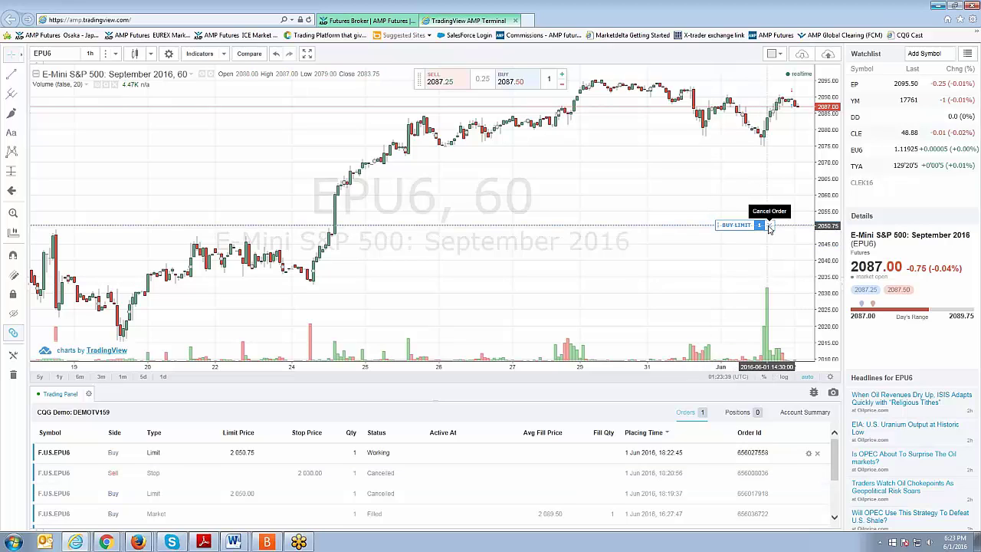
left_click(769, 225)
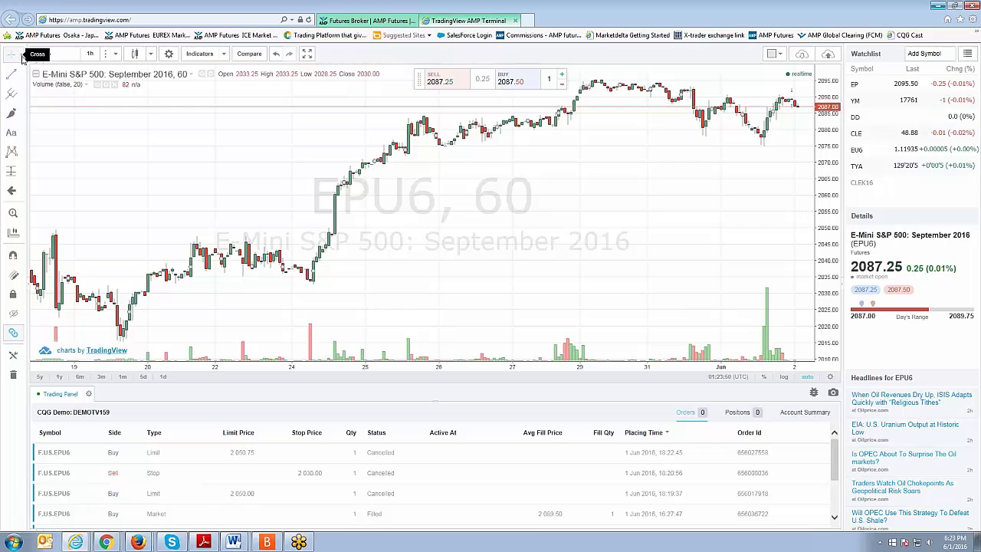
Switch the chart cursor to Arrow, then back to Cross.
left_click(21, 58)
left_click(54, 95)
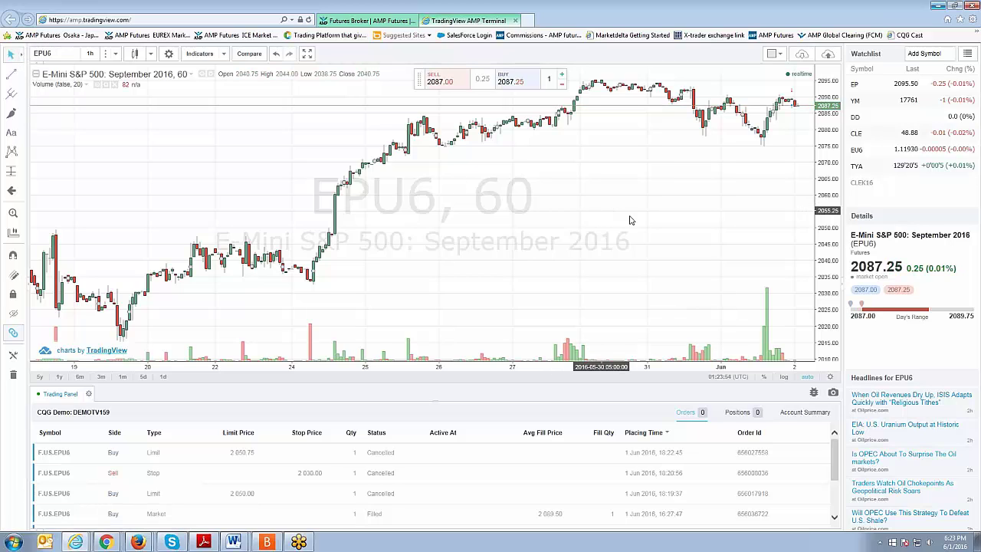
left_click(23, 58)
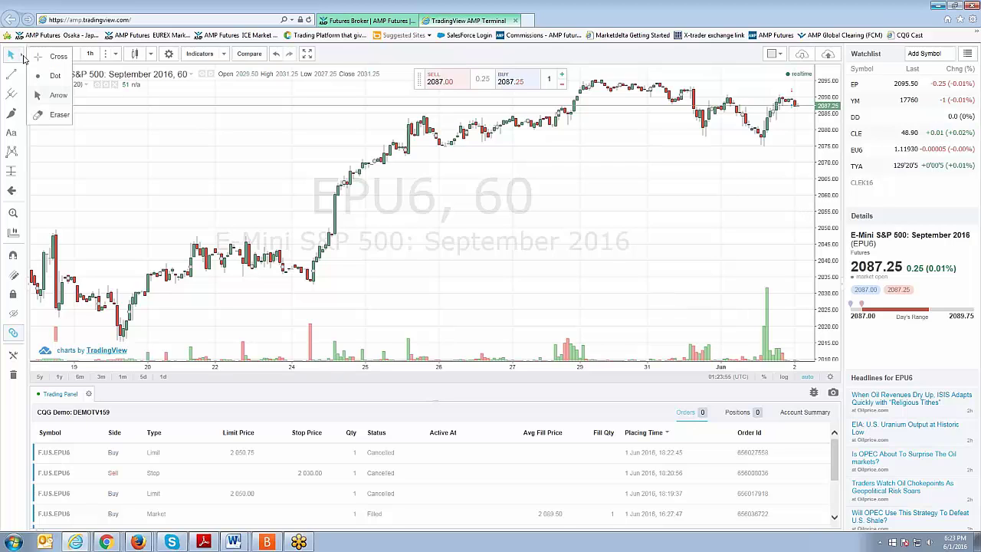
left_click(48, 61)
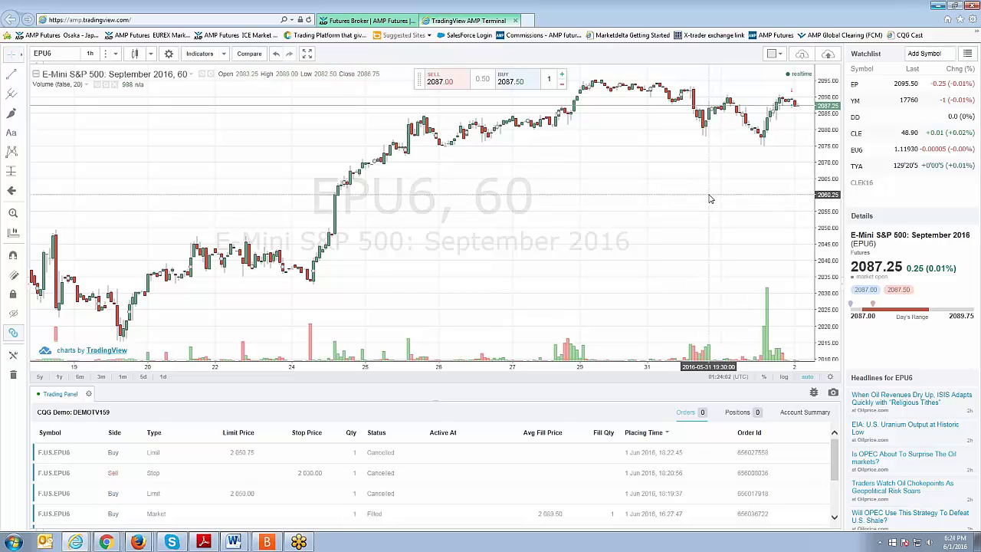
Place a 1-contract EPU6 sell stop at 2060.25 from the chart's Trading menu.
right_click(709, 198)
mouse_move(724, 202)
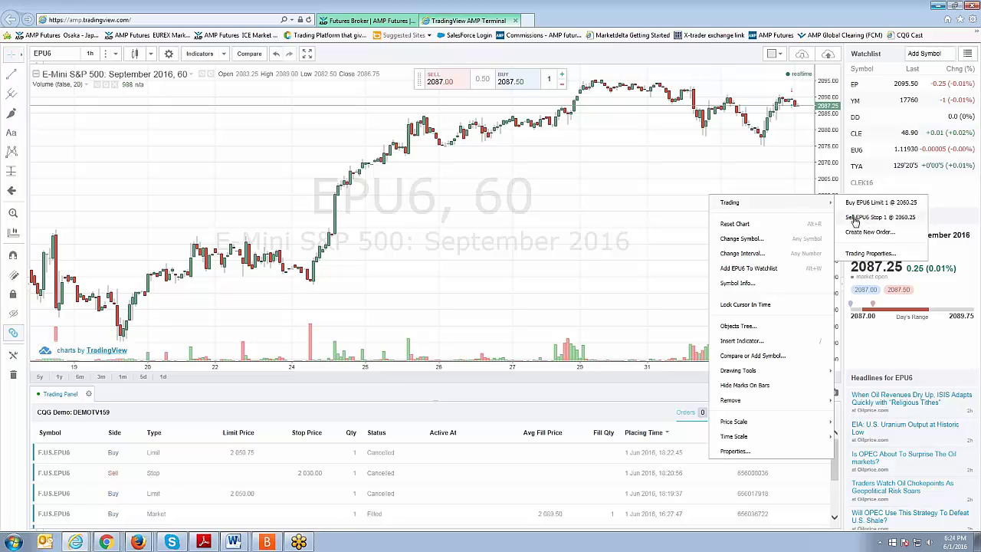
left_click(874, 218)
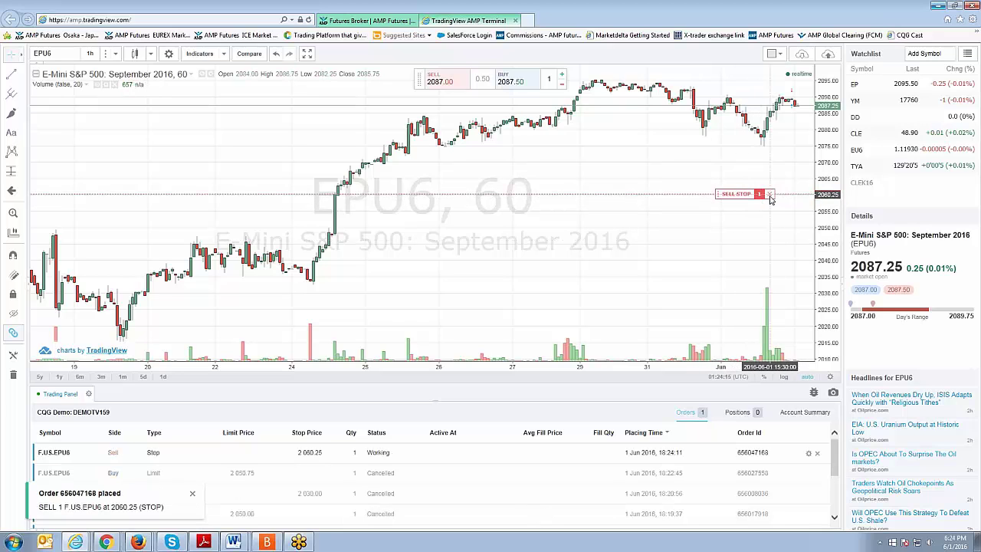
Lower the sell stop to 2044.50, then cancel it from its order row.
left_click_drag(758, 198, 734, 249)
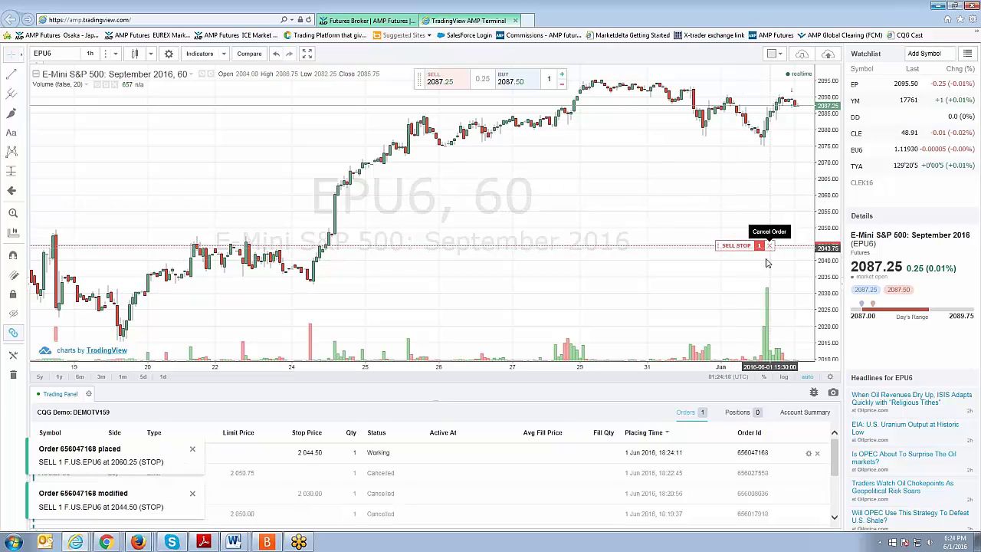
left_click(816, 454)
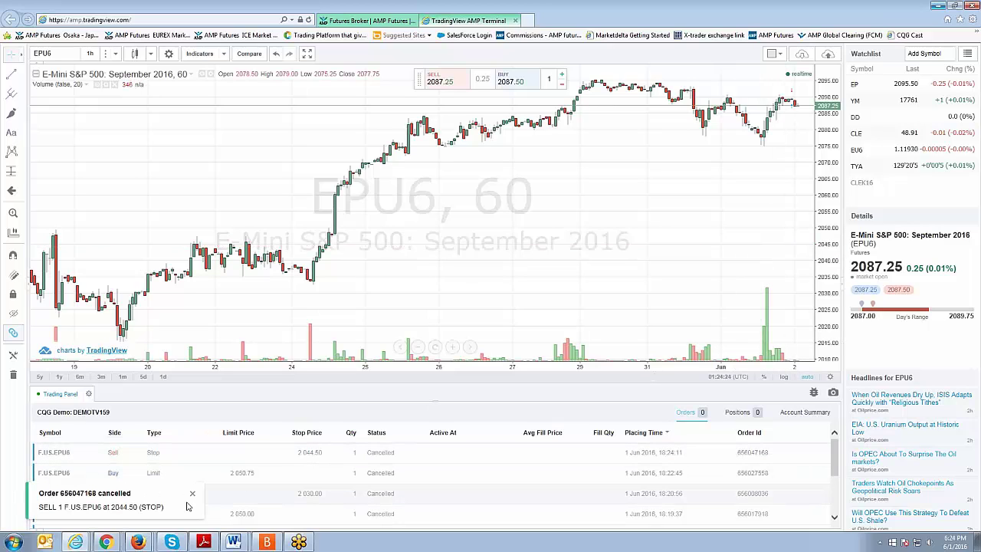
left_click(191, 496)
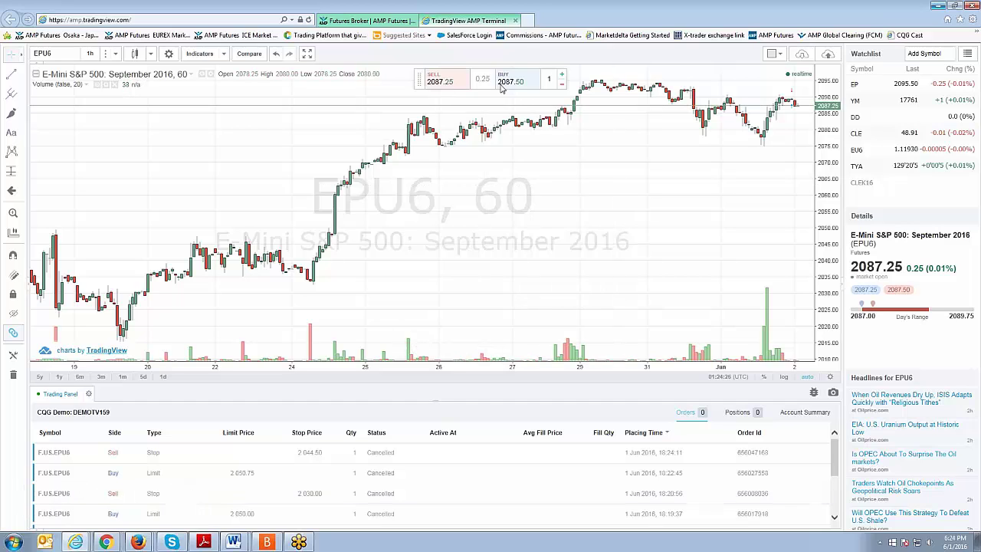
Sell 1 EPU6 at market, filled at 2087.25, and show the resulting short in Positions.
left_click(440, 81)
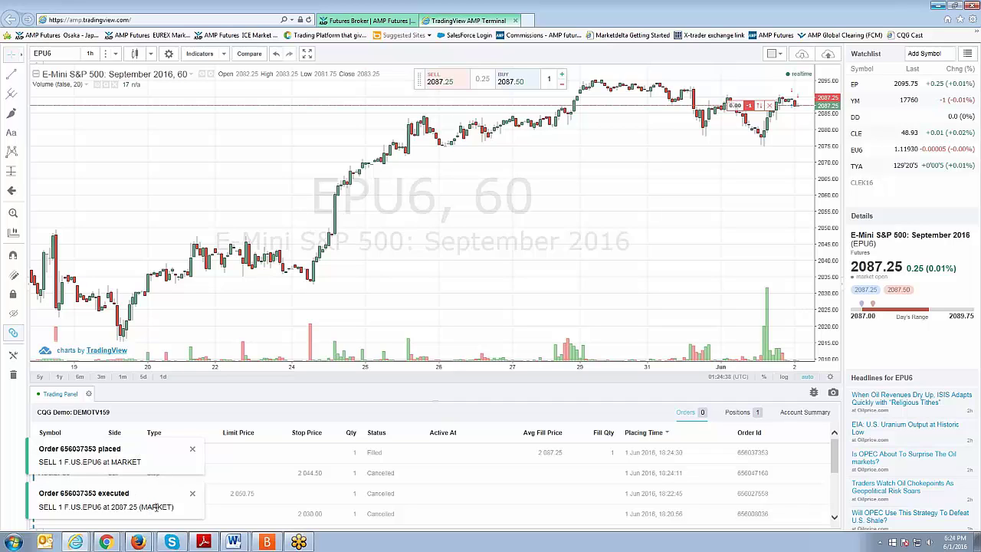
left_click(192, 493)
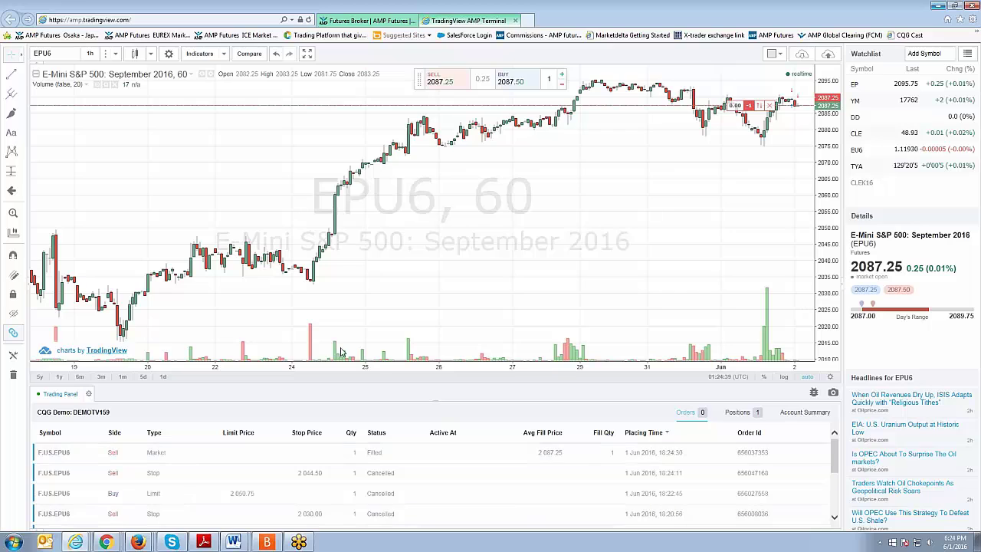
left_click(735, 413)
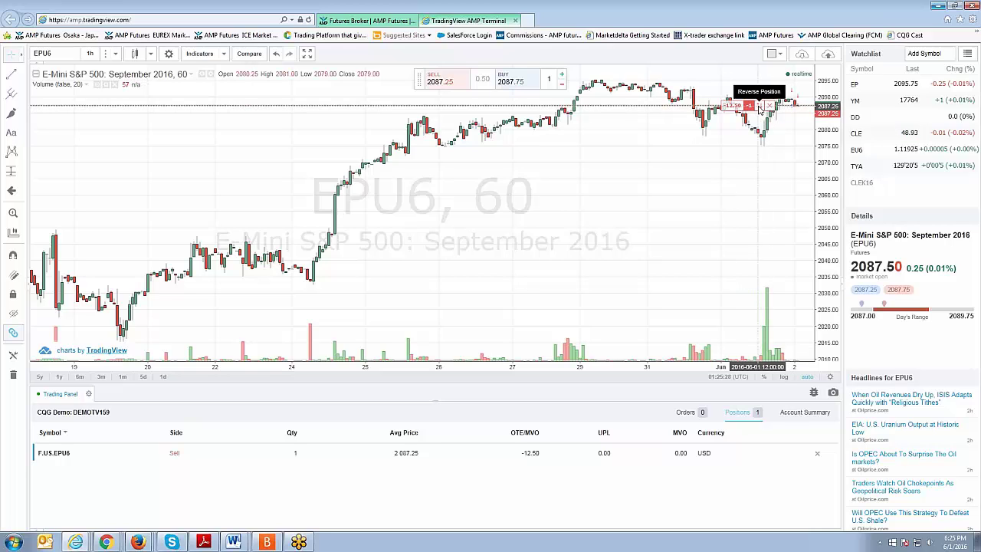
Reverse the EPU6 short into a long, close it flat, then view Orders and Account Summary.
left_click(759, 107)
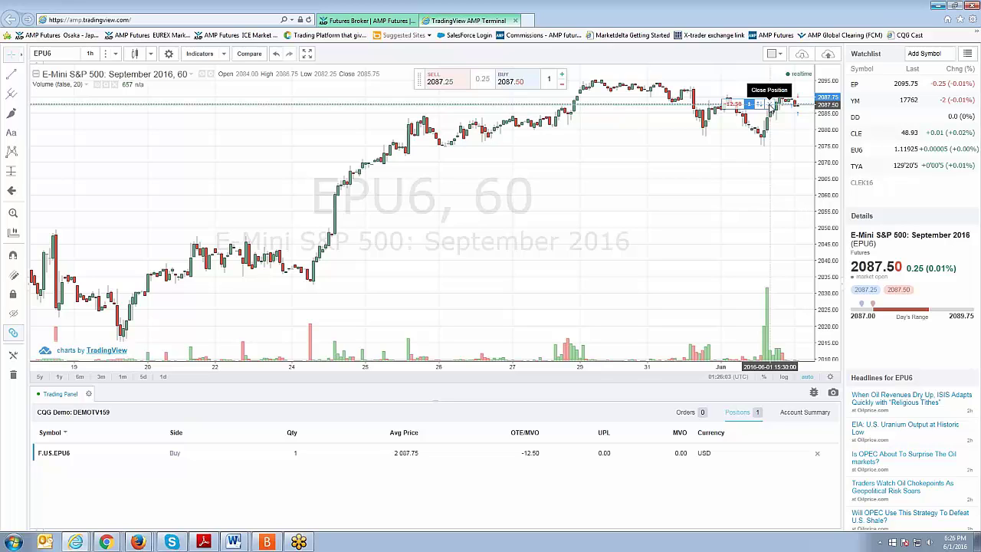
left_click(769, 105)
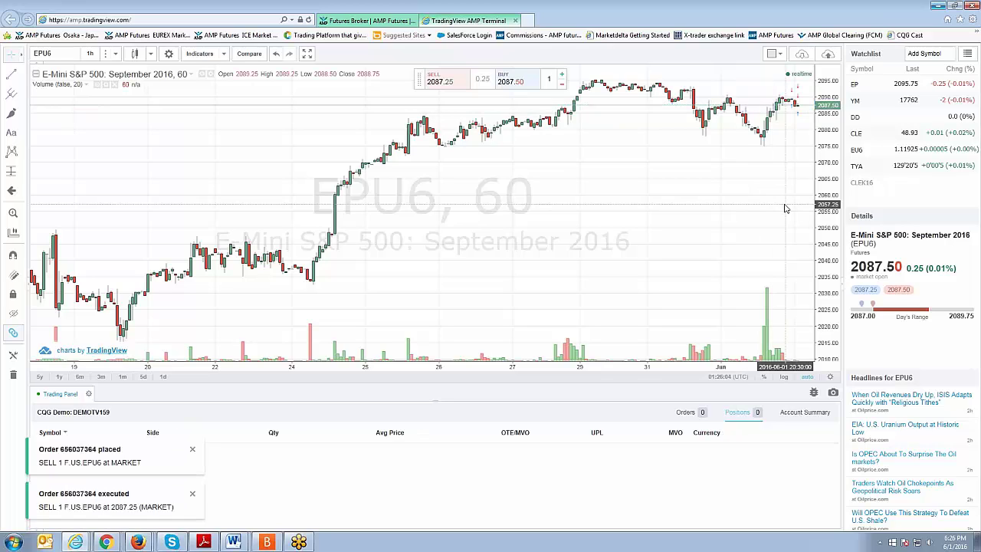
left_click(192, 449)
left_click(196, 505)
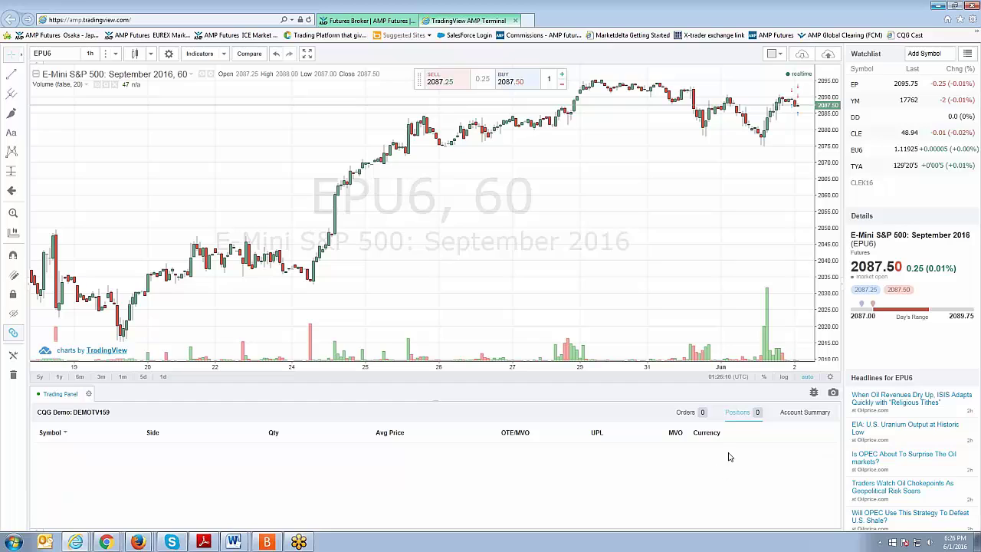
left_click(685, 412)
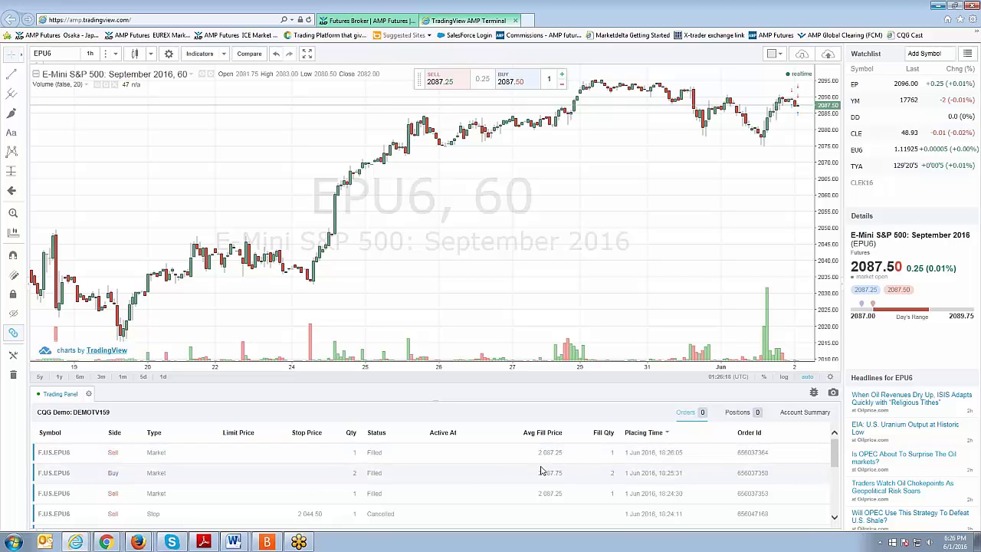
left_click(789, 413)
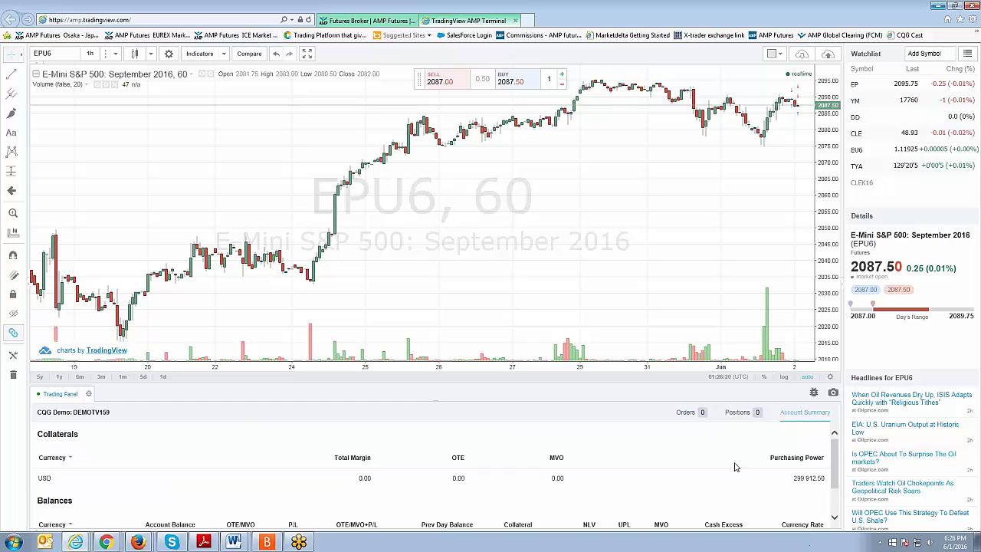
Scroll the Account Summary down to the Balances table showing the -75.00 P/L.
scroll(721, 463, "down", 2)
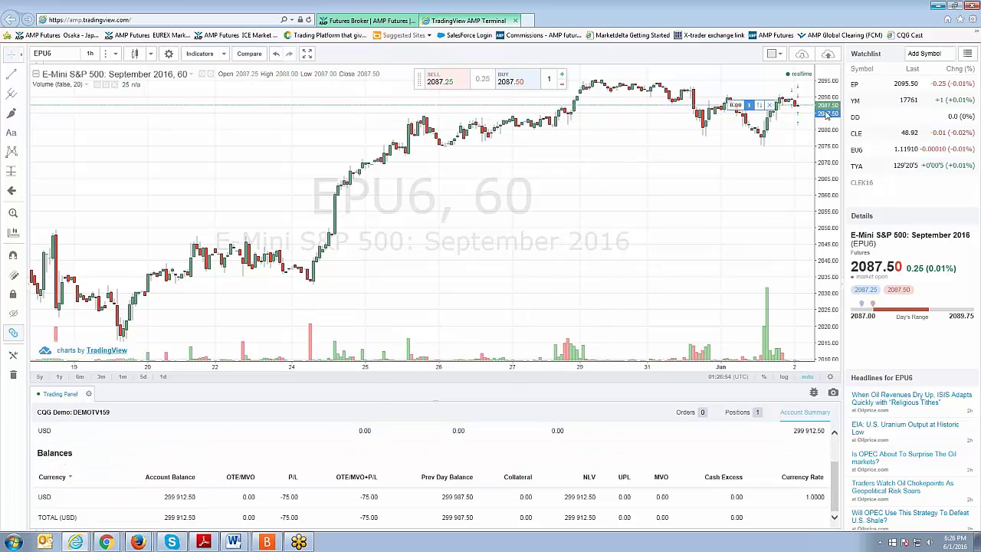
Place a sell limit at 2093.50 and a sell stop at 2066.75 from the chart.
right_click(767, 90)
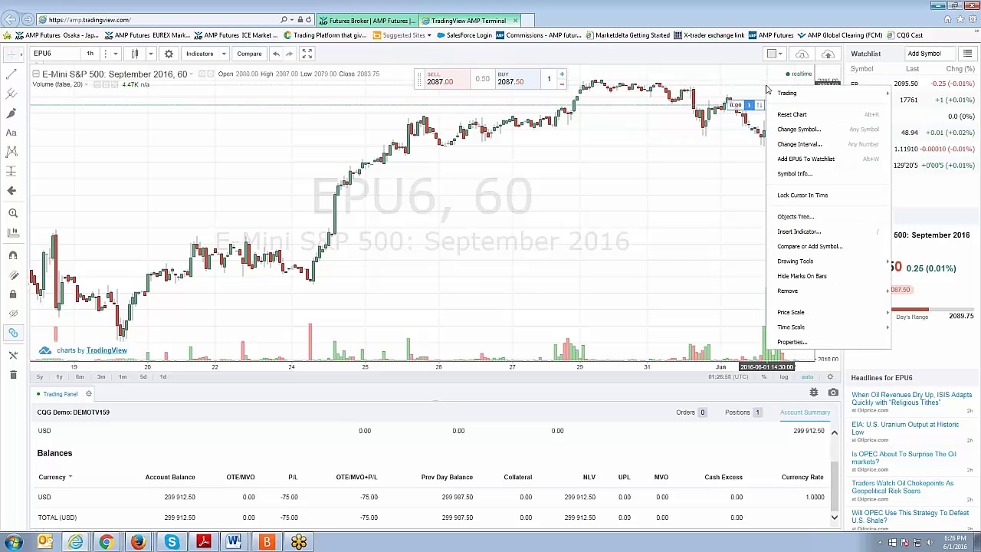
mouse_move(789, 92)
left_click(901, 93)
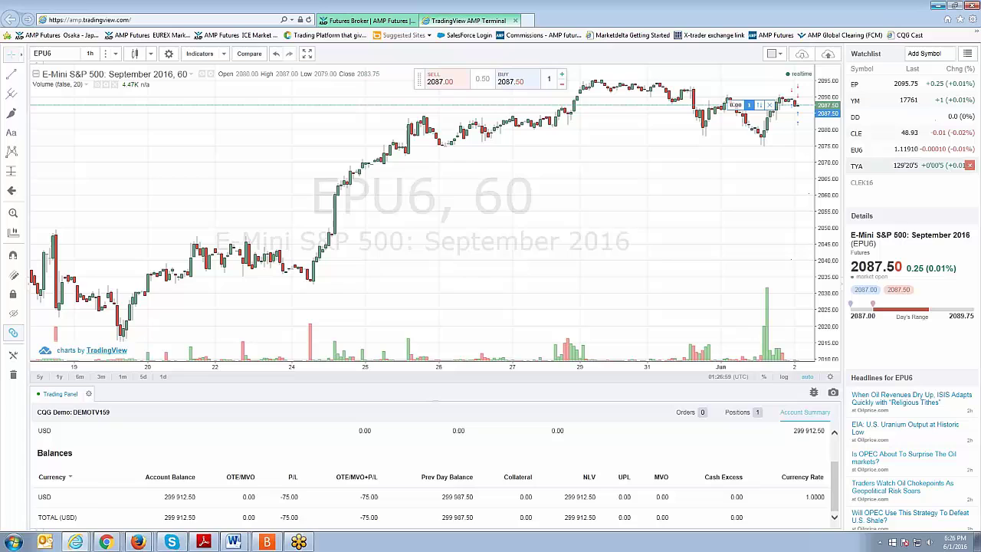
right_click(749, 175)
mouse_move(791, 189)
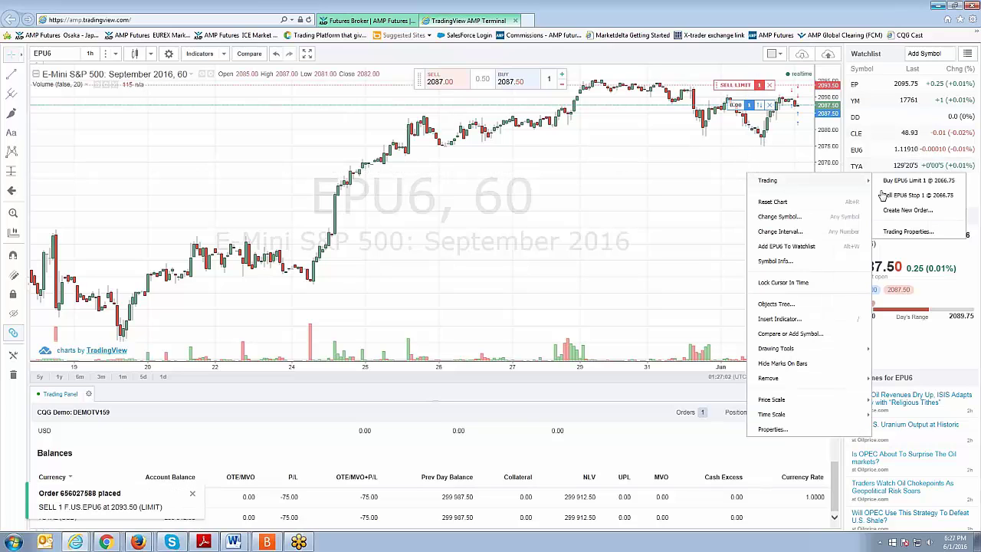
left_click(889, 196)
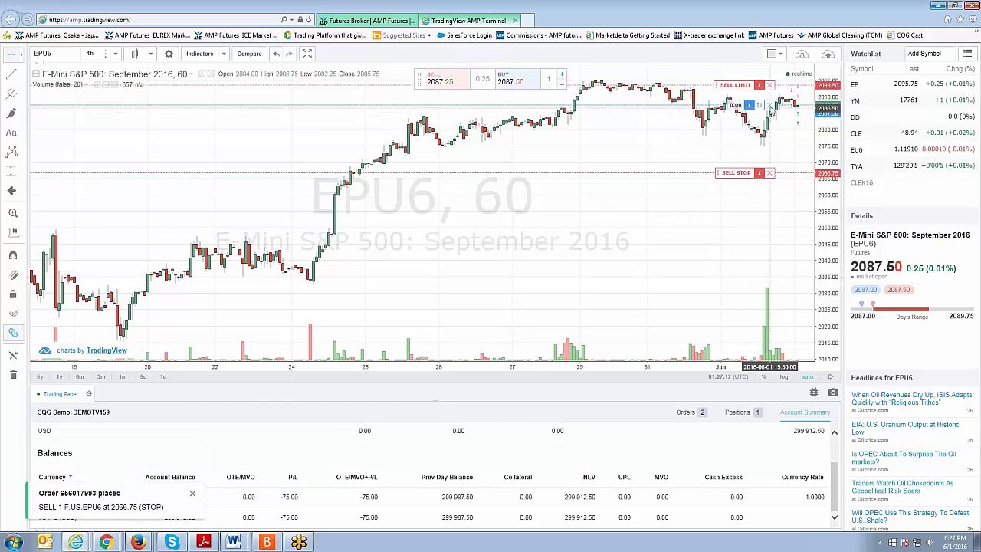
Close the long at market, cancel both sell orders, and list the order history.
left_click(770, 106)
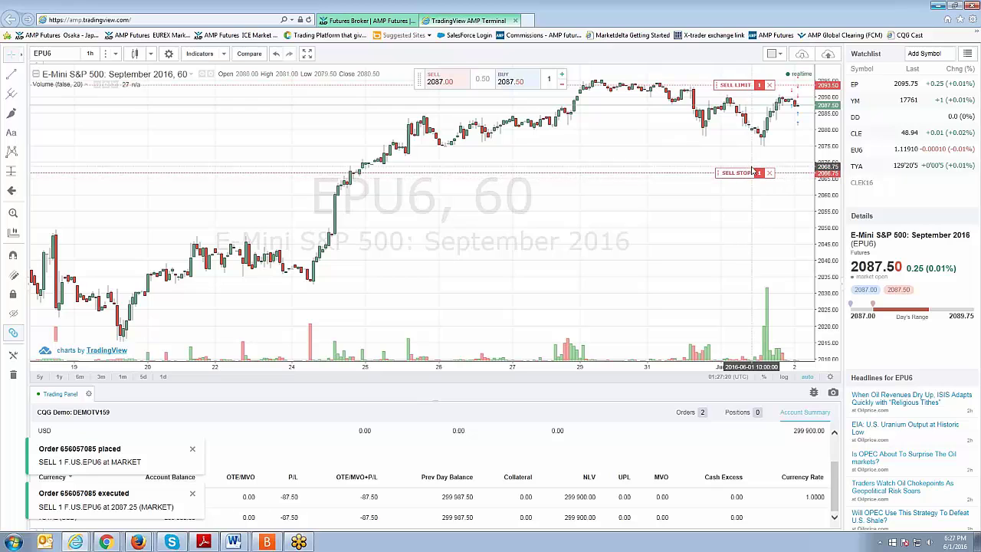
left_click(192, 448)
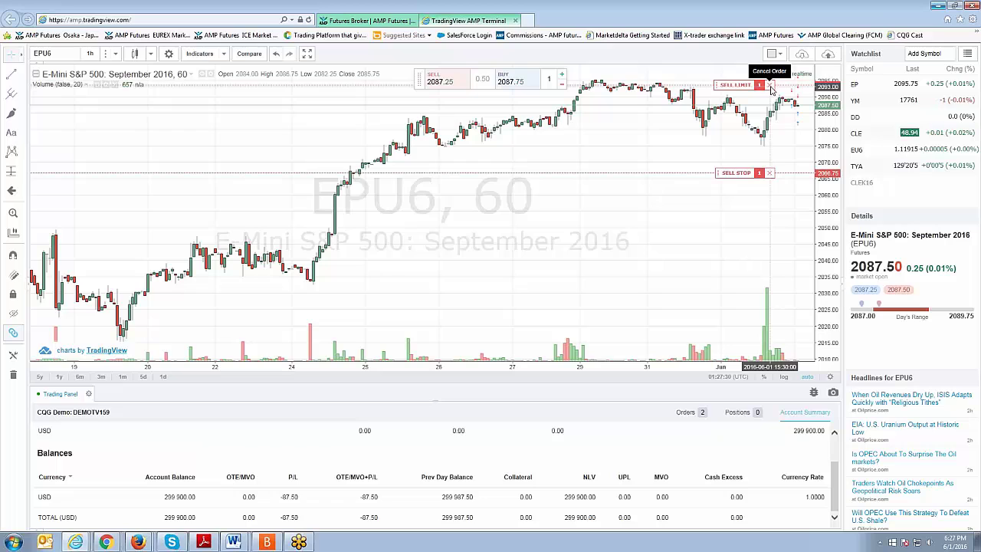
left_click(770, 85)
left_click(769, 173)
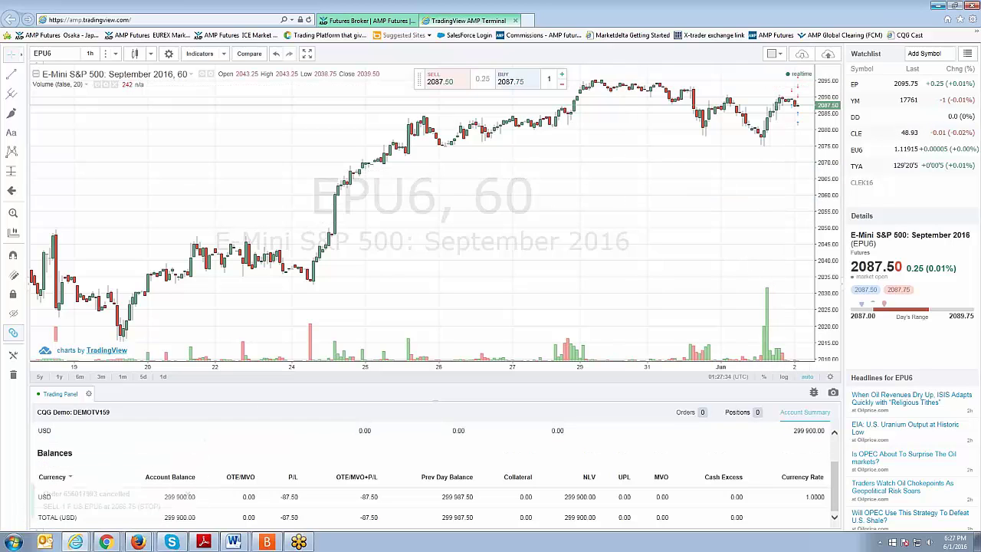
left_click(686, 412)
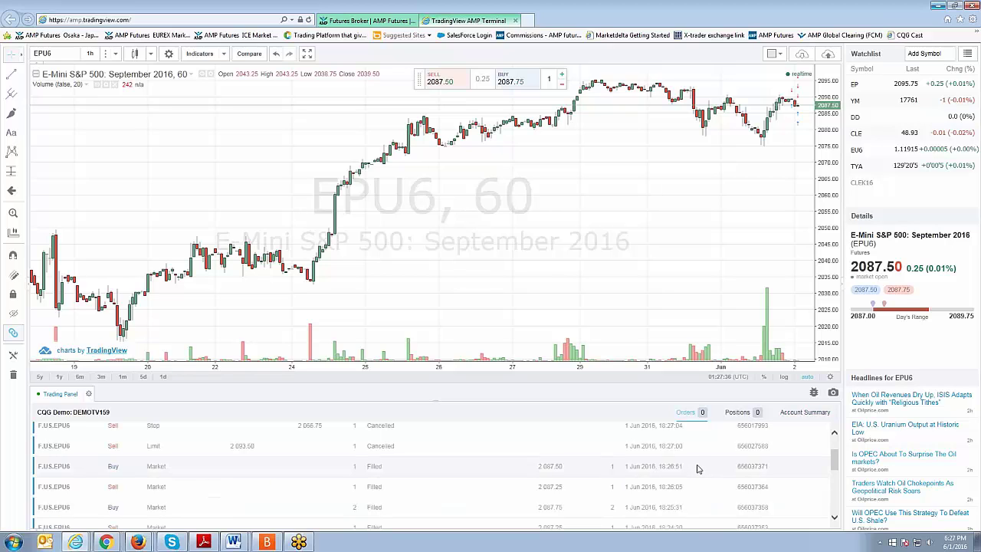
scroll(697, 469, "up", 2)
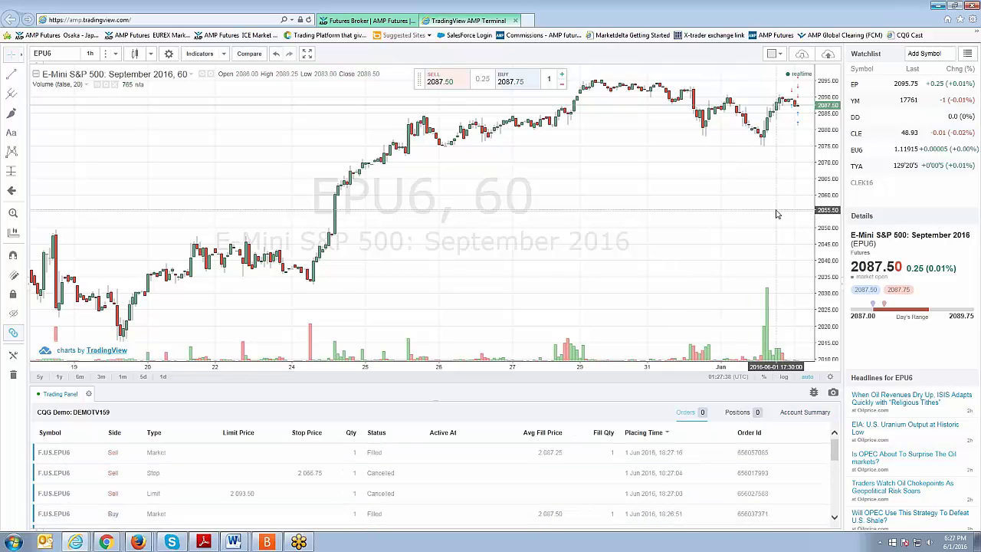